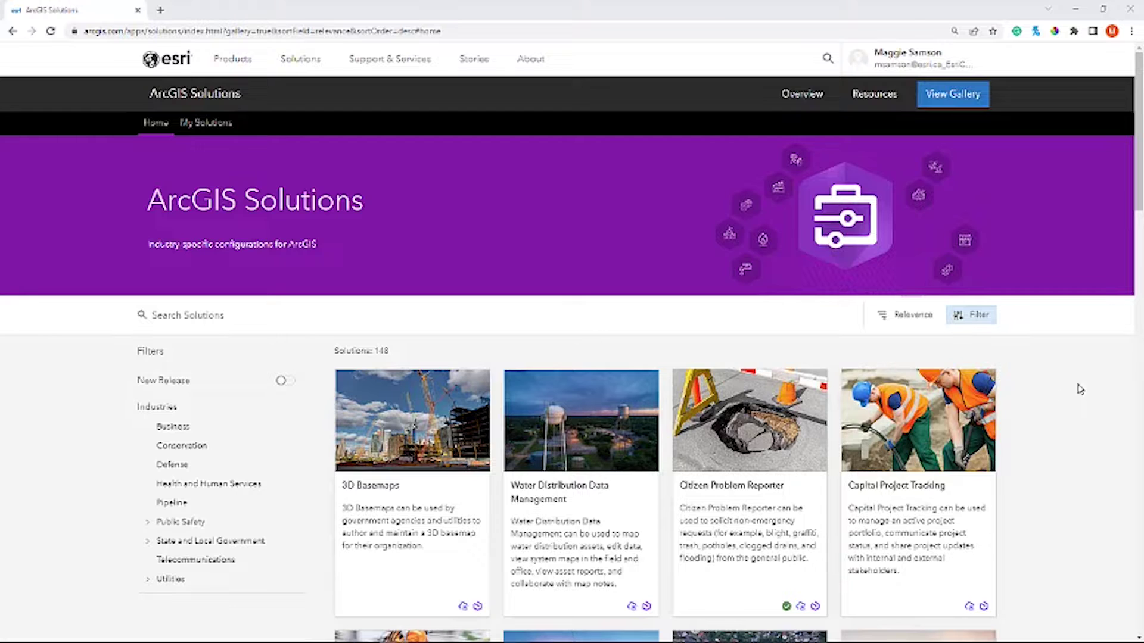
- Search for 'community Science' and view the Community Science solution's details
click(503, 318)
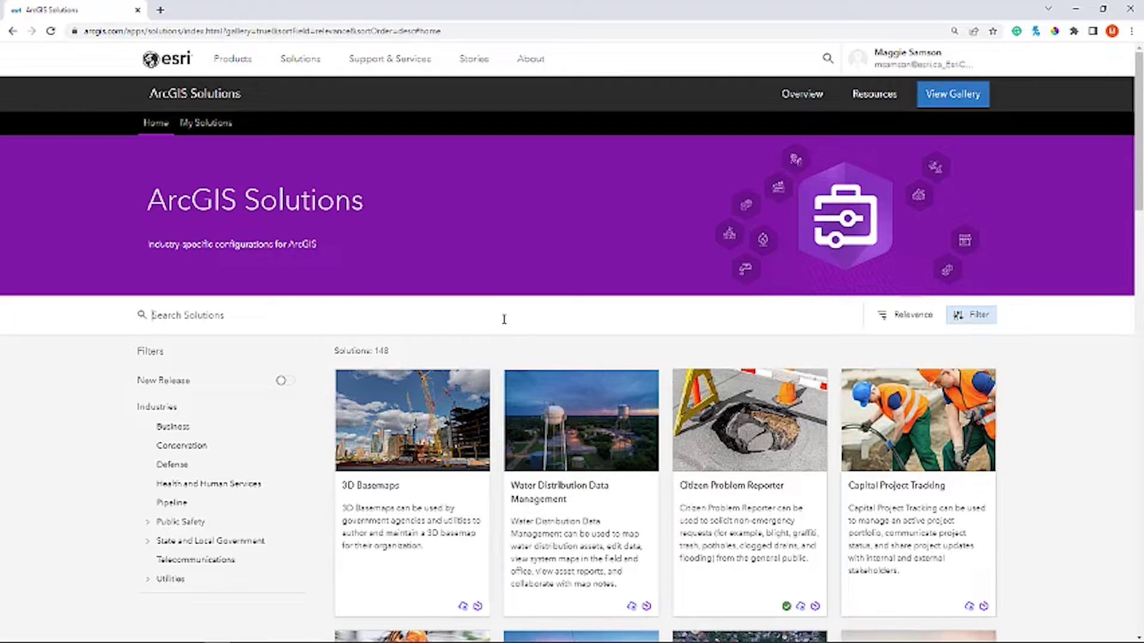
text(comm)
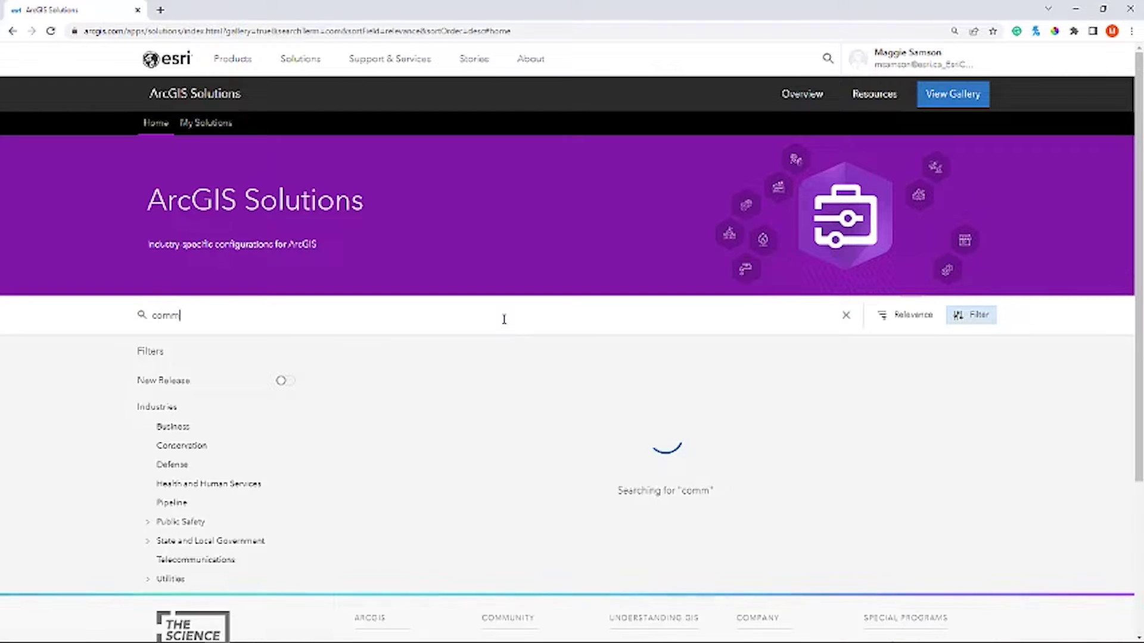
text(unity Science)
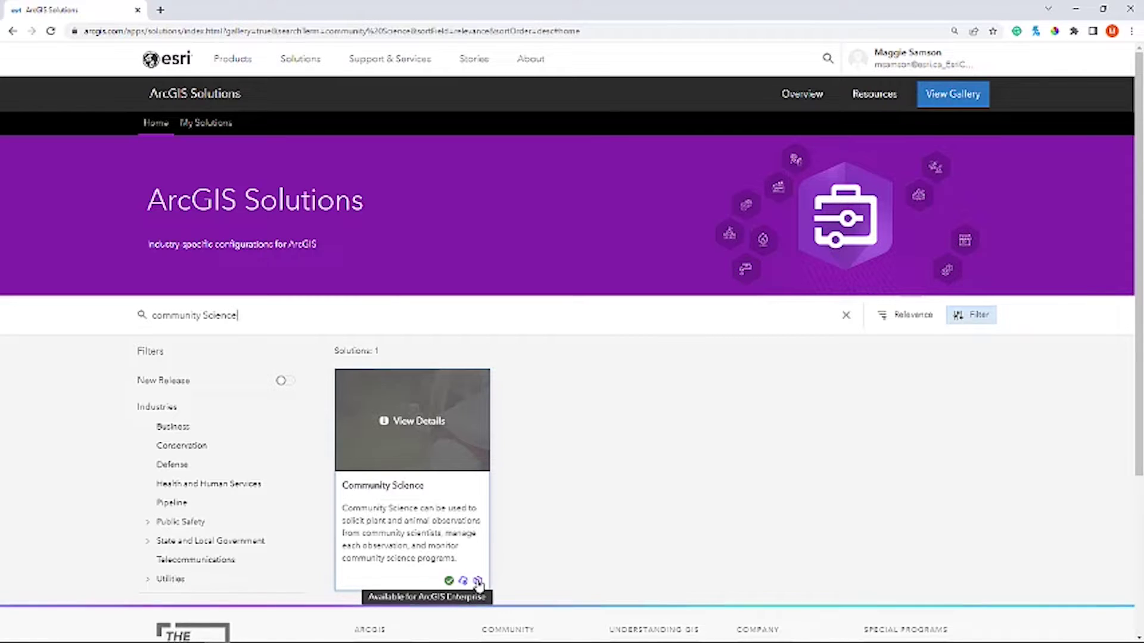
click(411, 422)
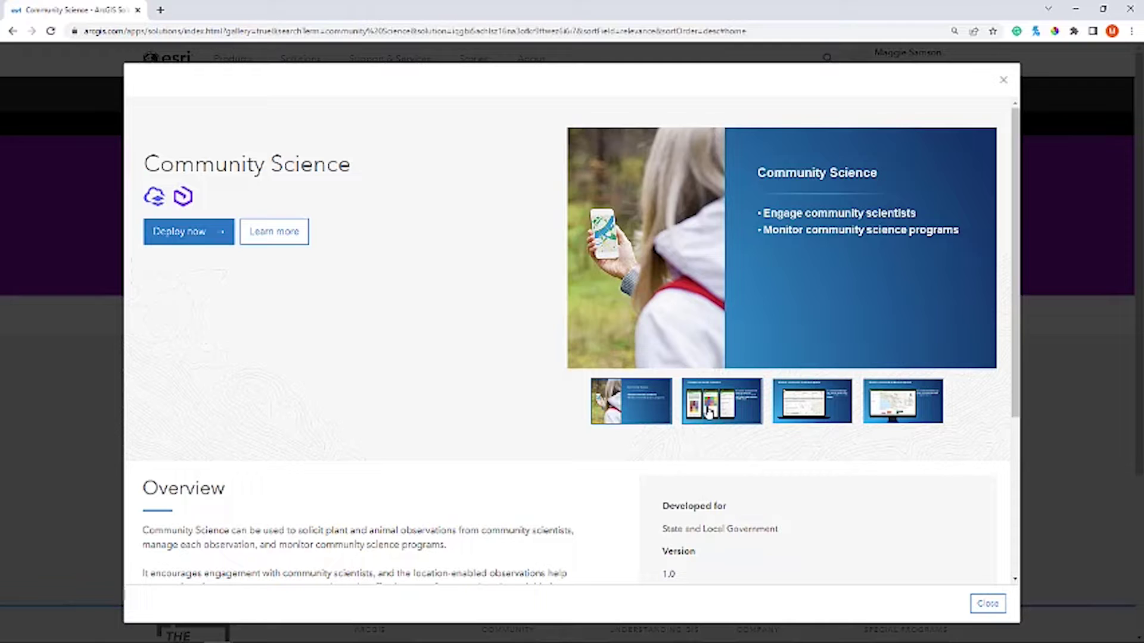
- Preview the Engage community scientists, Monitor programs and dashboard slides of the solution
click(709, 409)
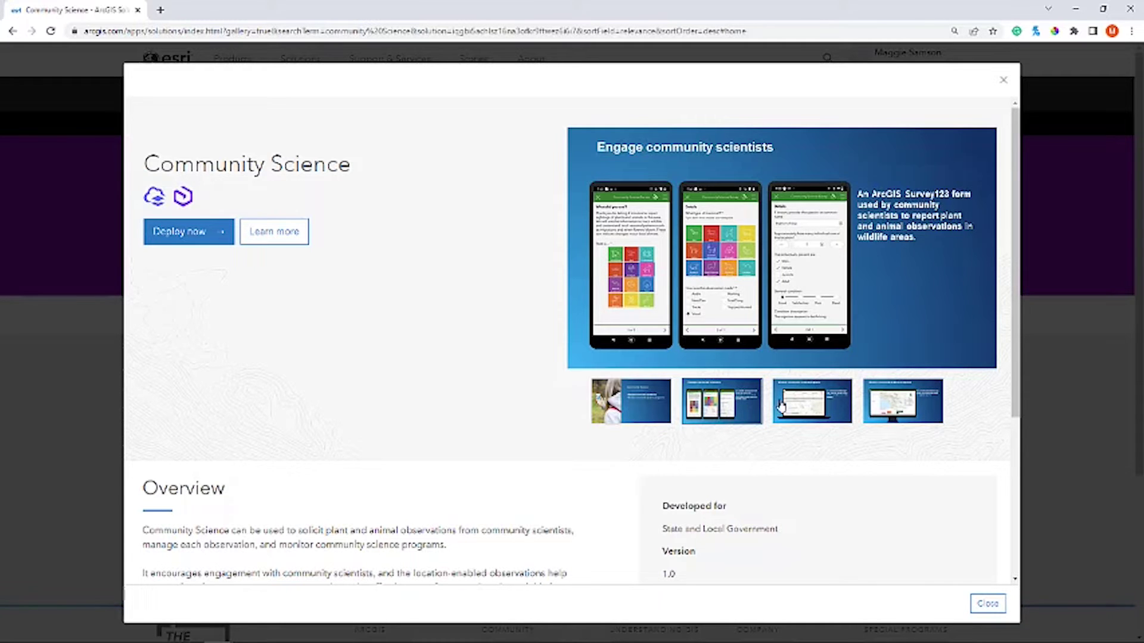
click(811, 403)
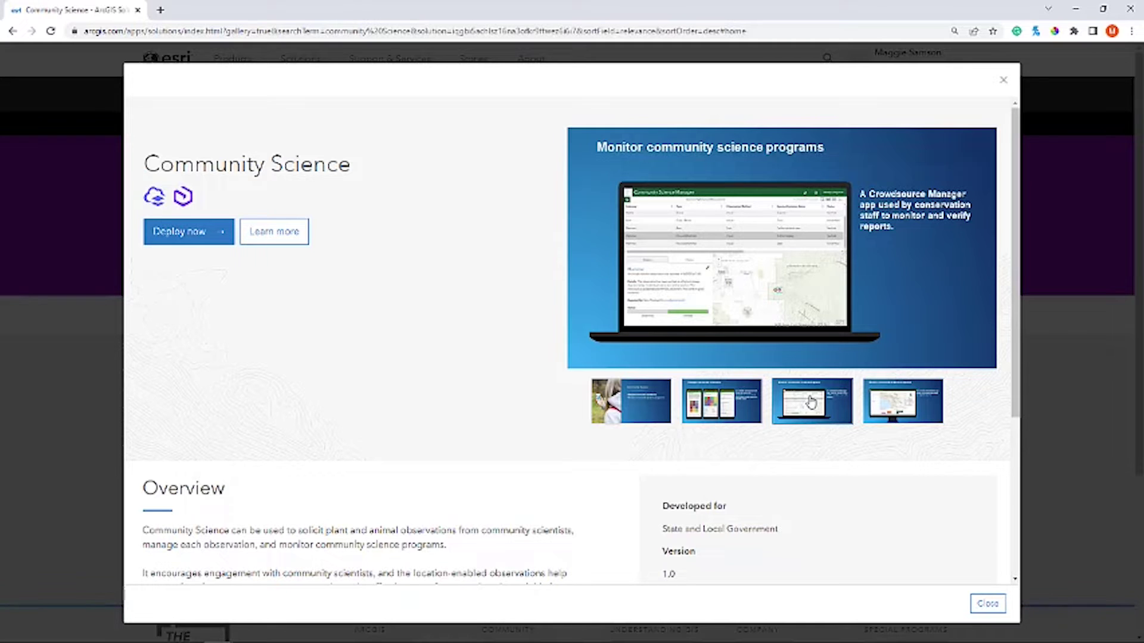
click(903, 401)
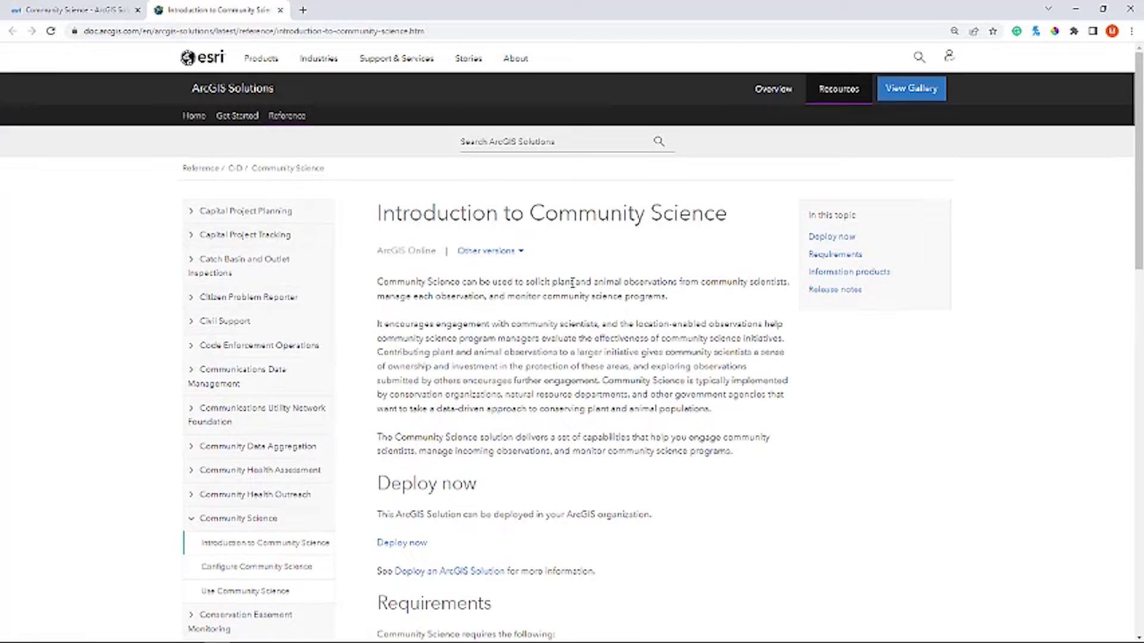
scroll(572, 287, down, 3)
scroll(572, 287, down, 2)
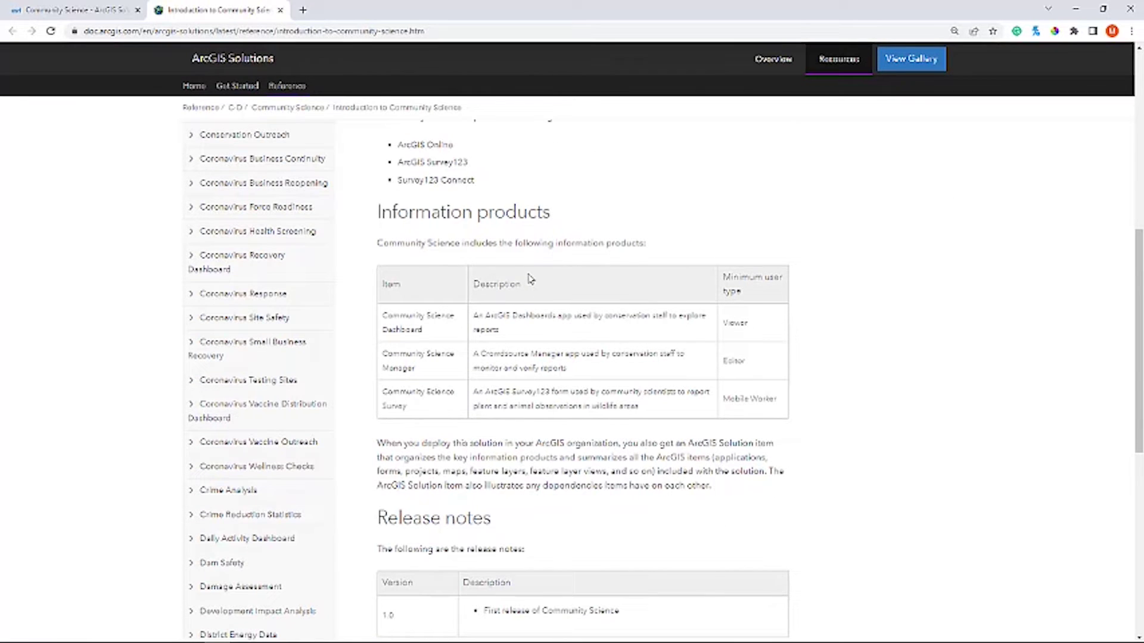
- Return to the gallery details and deploy the Community Science solution
click(63, 9)
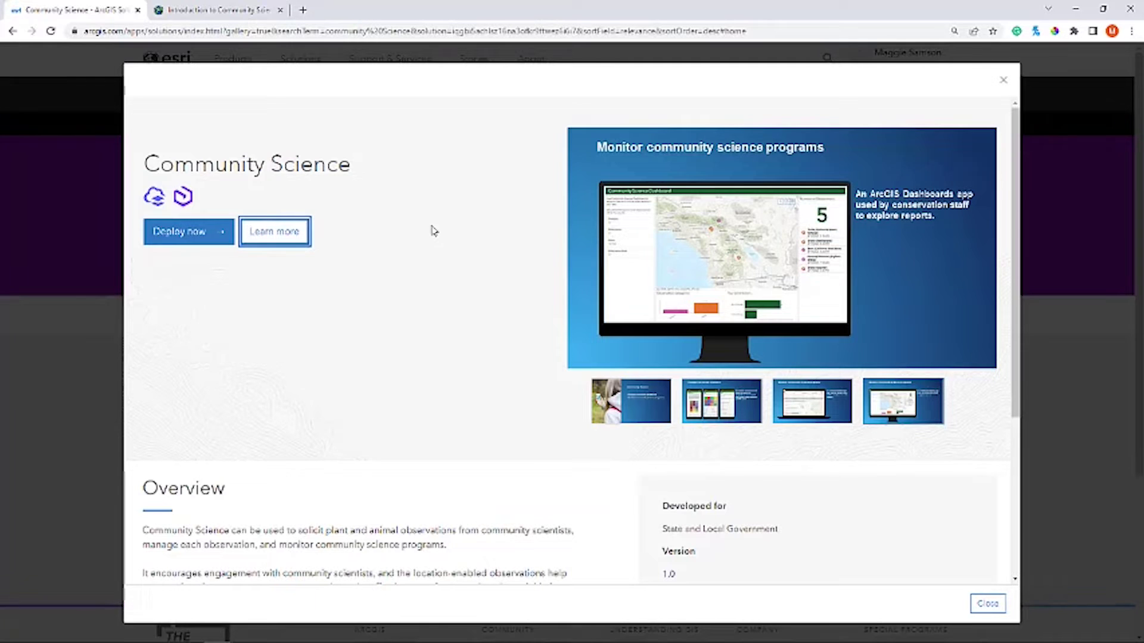
click(189, 231)
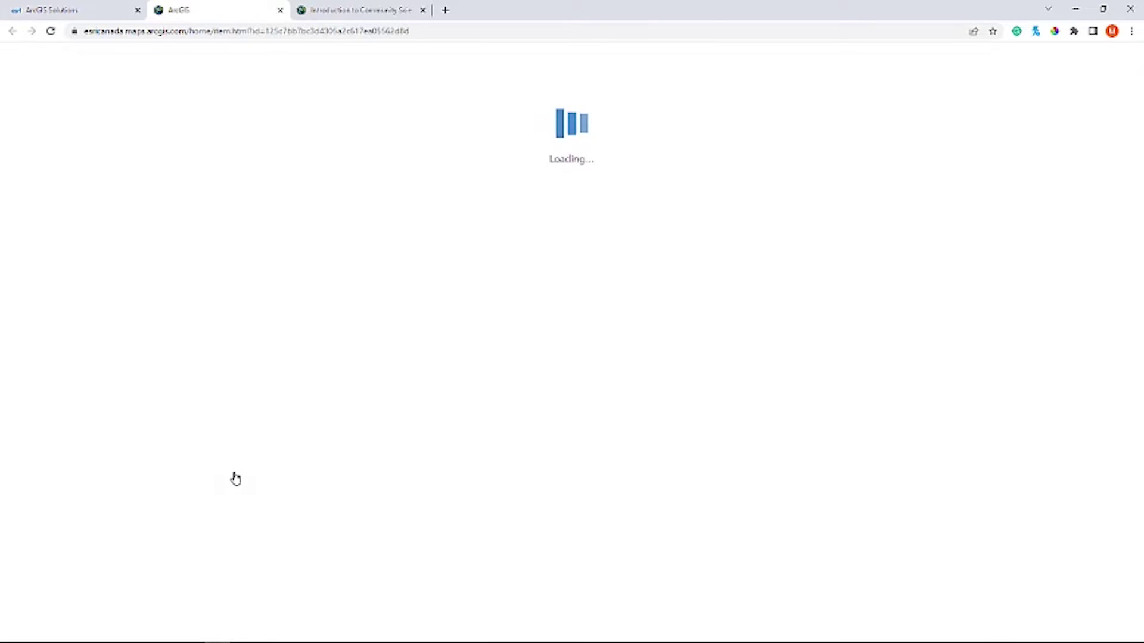
scroll(308, 464, down, 2)
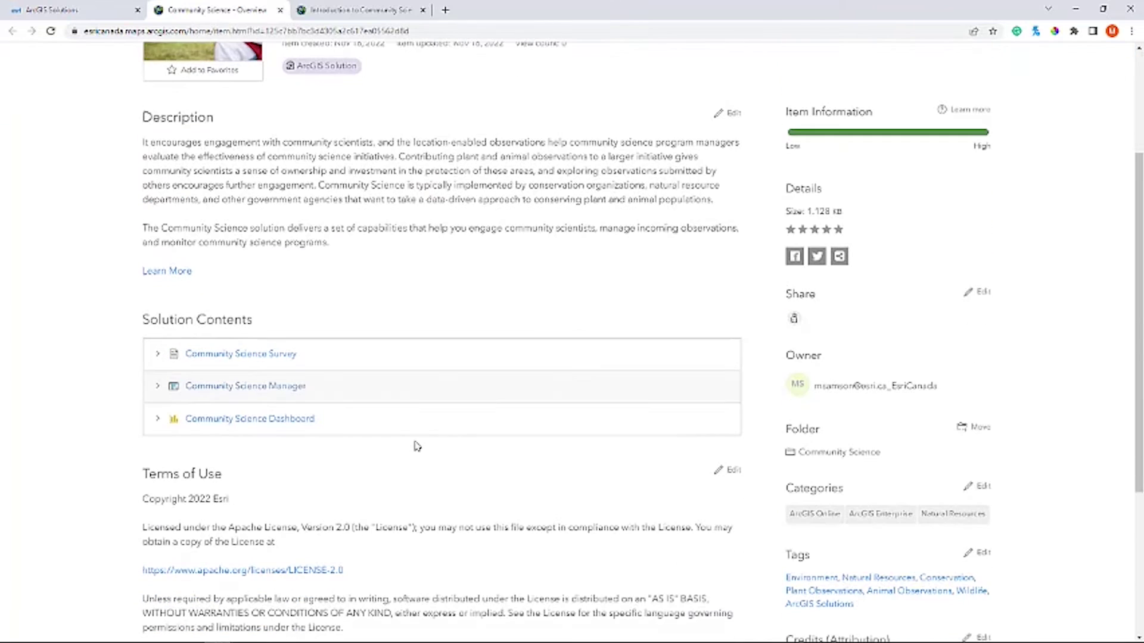
- Expand the Survey, Manager and Dashboard entries in the Solution Contents list
click(157, 354)
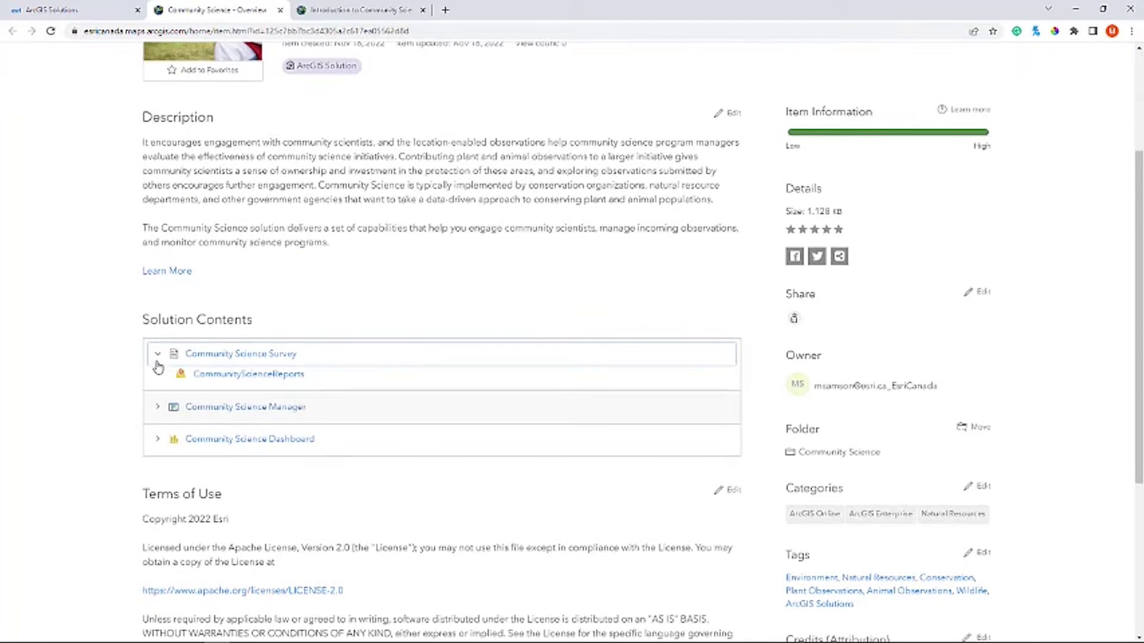
click(158, 407)
click(158, 463)
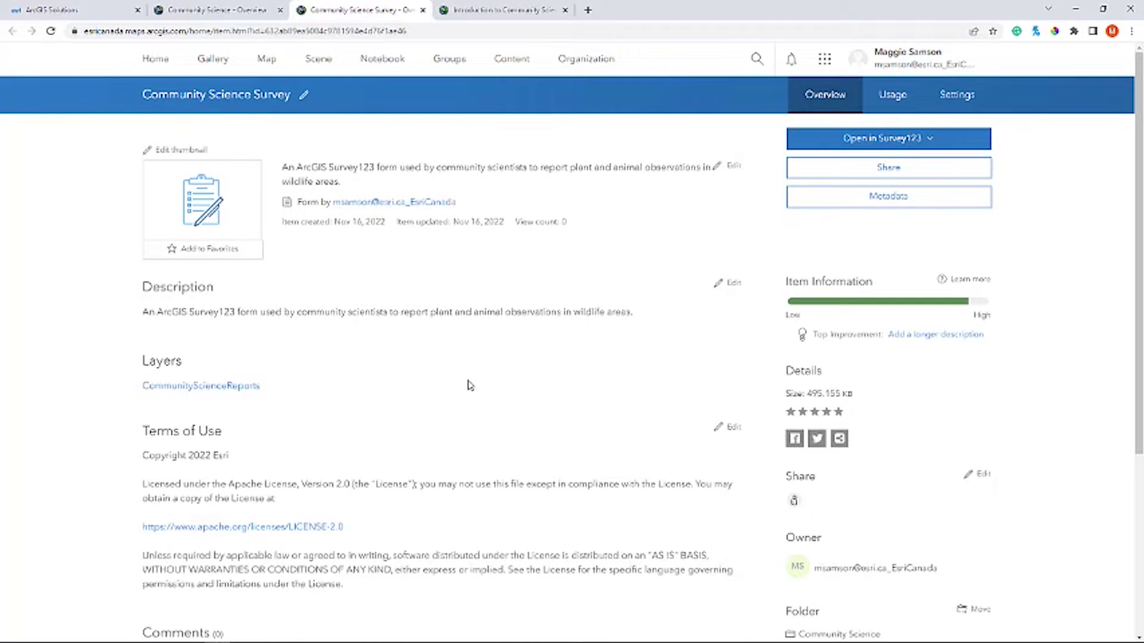
- Launch Edit in Survey123 Connect for the survey, allowing the browser to start the app
click(917, 146)
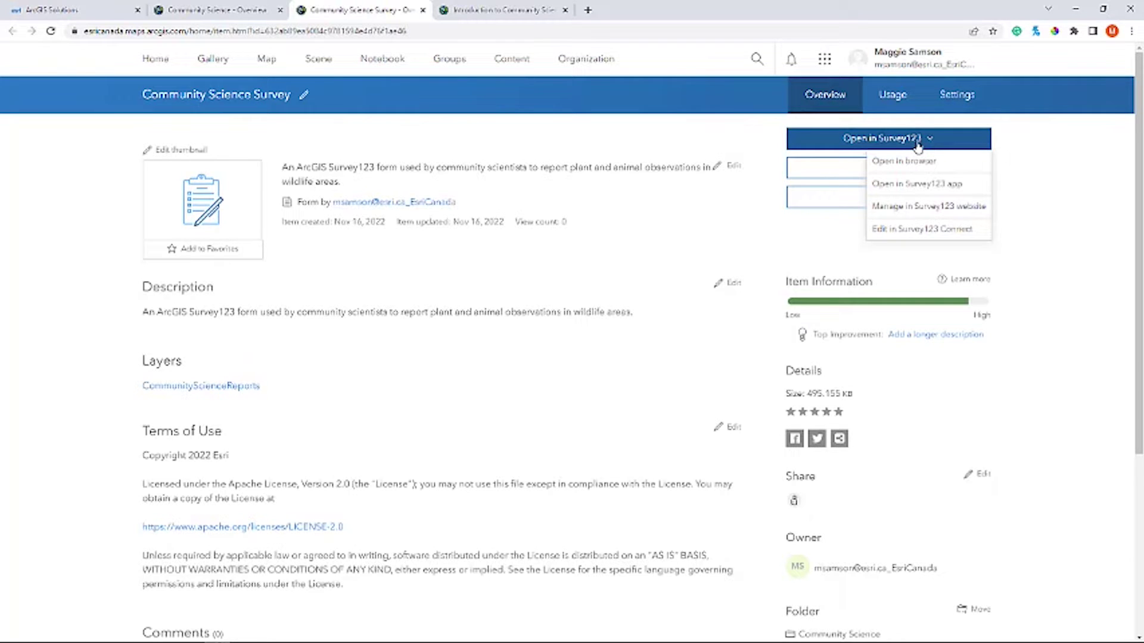
click(922, 229)
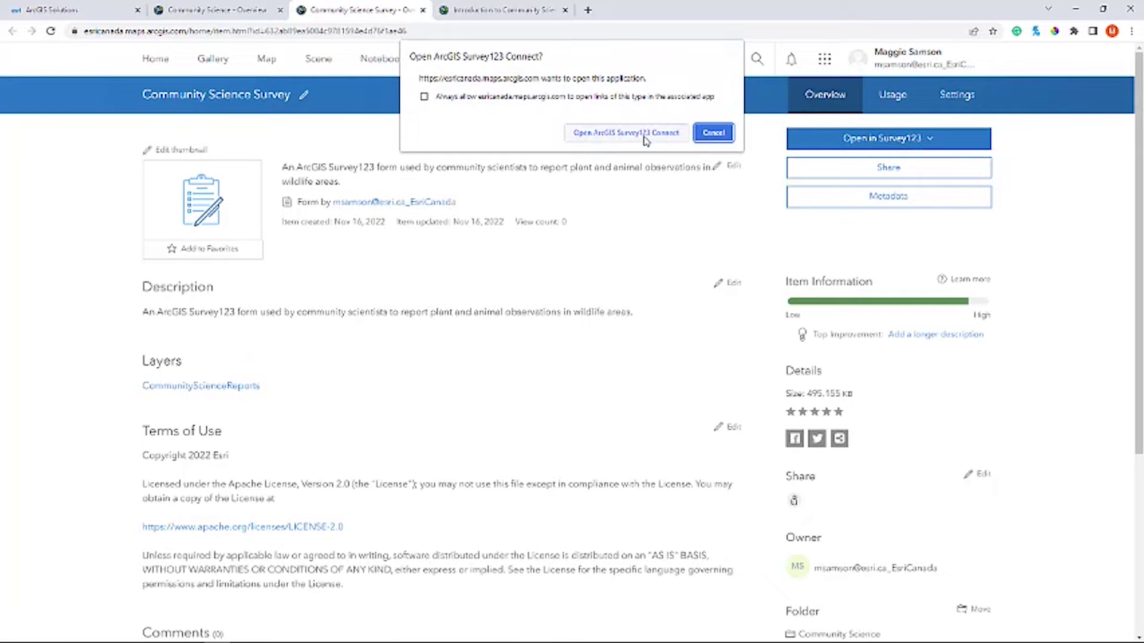
click(625, 132)
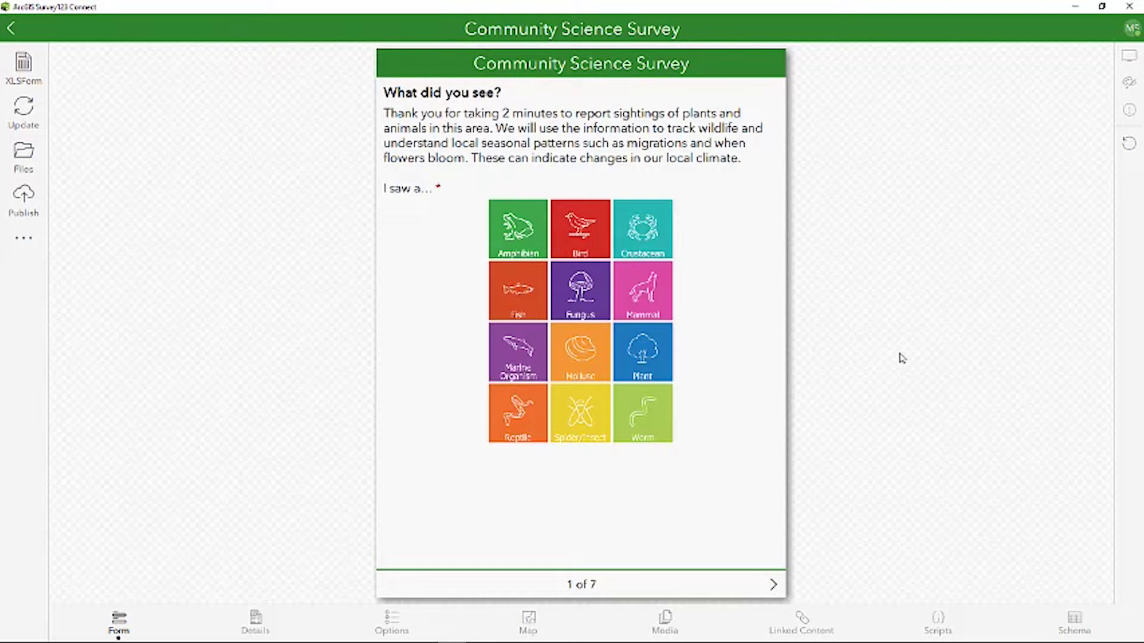
- Answer Fungus, Mushroom with Gills and Visual in the preview, then step back to page one
click(590, 304)
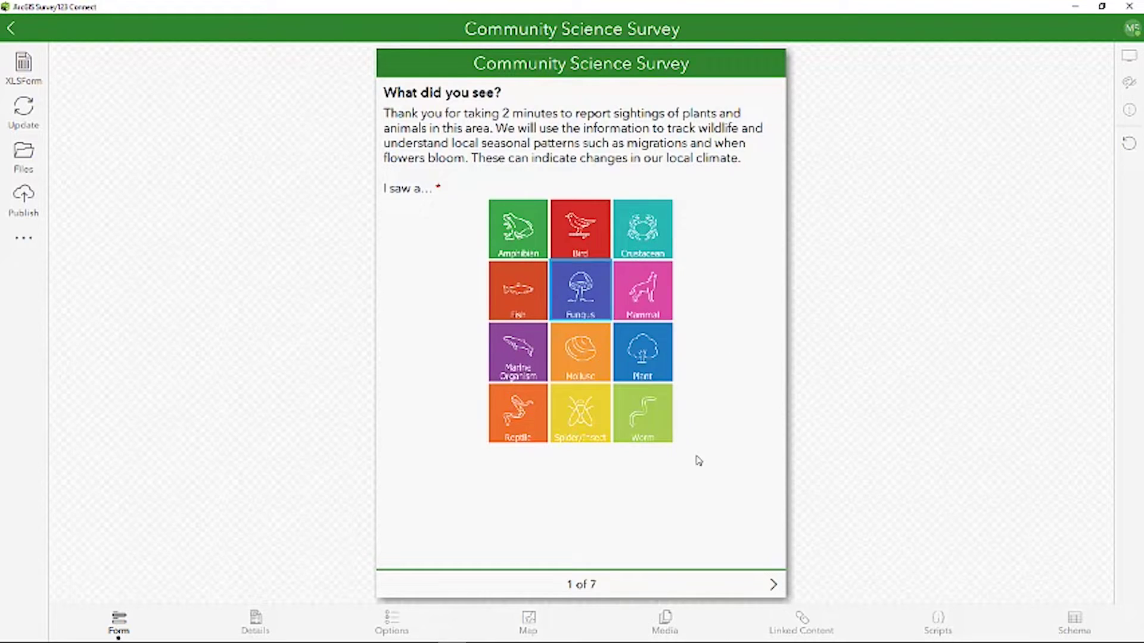
click(775, 583)
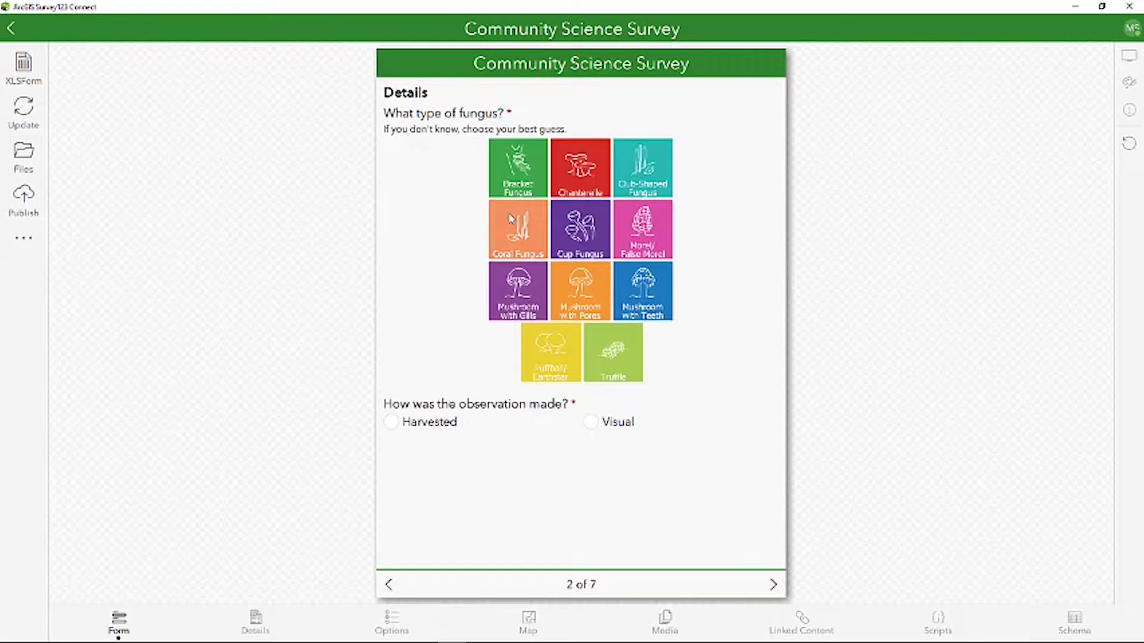
click(513, 288)
click(590, 421)
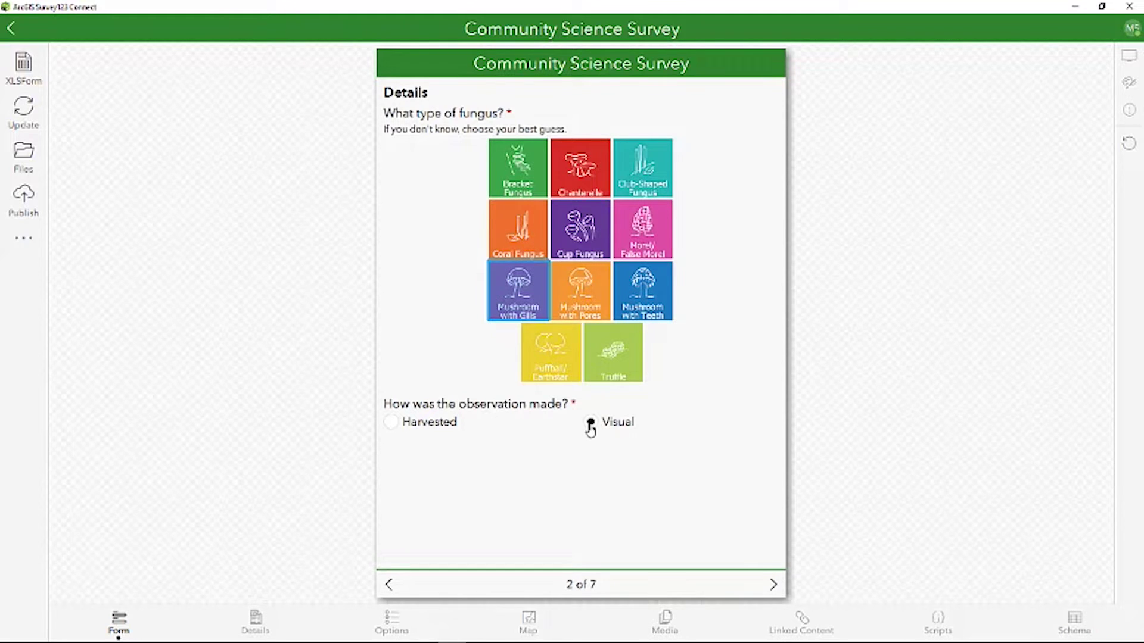
click(774, 583)
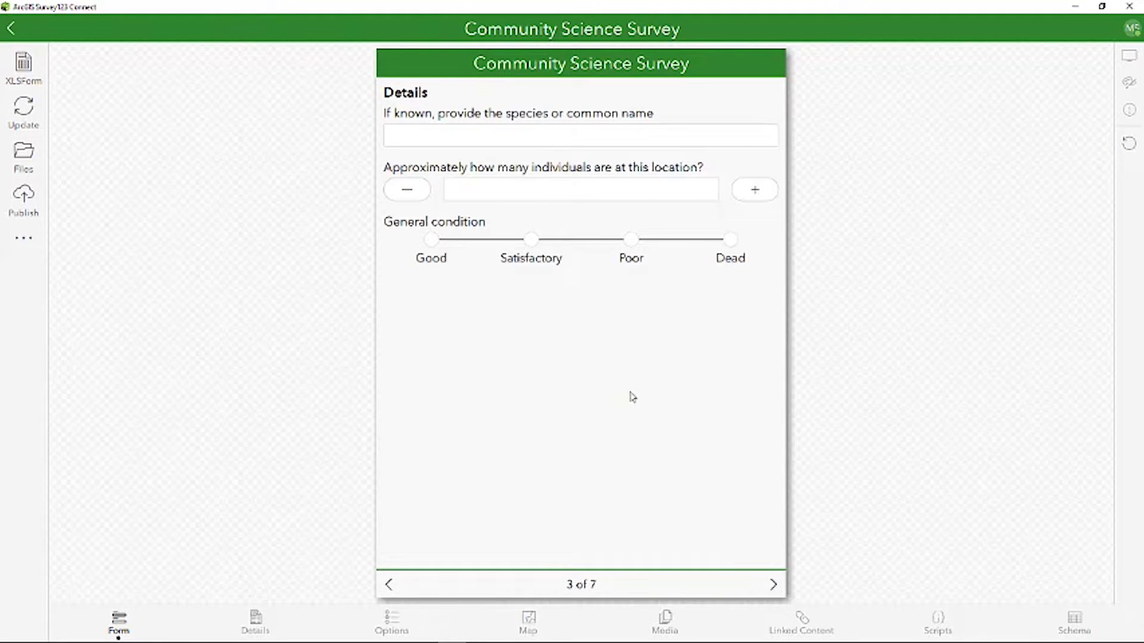
click(388, 583)
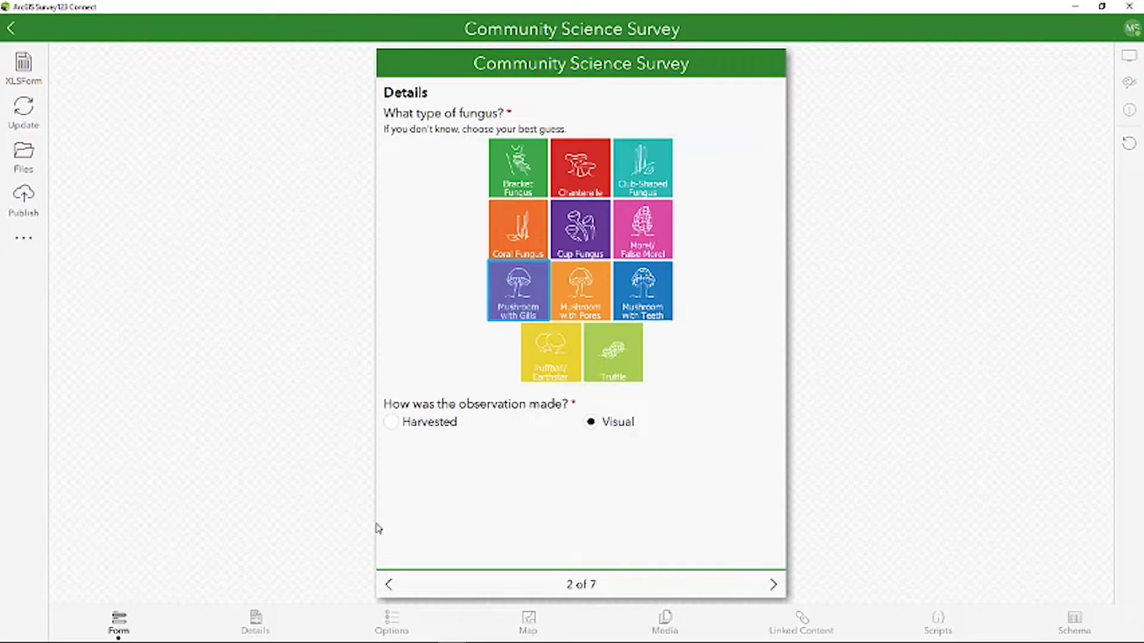
click(389, 583)
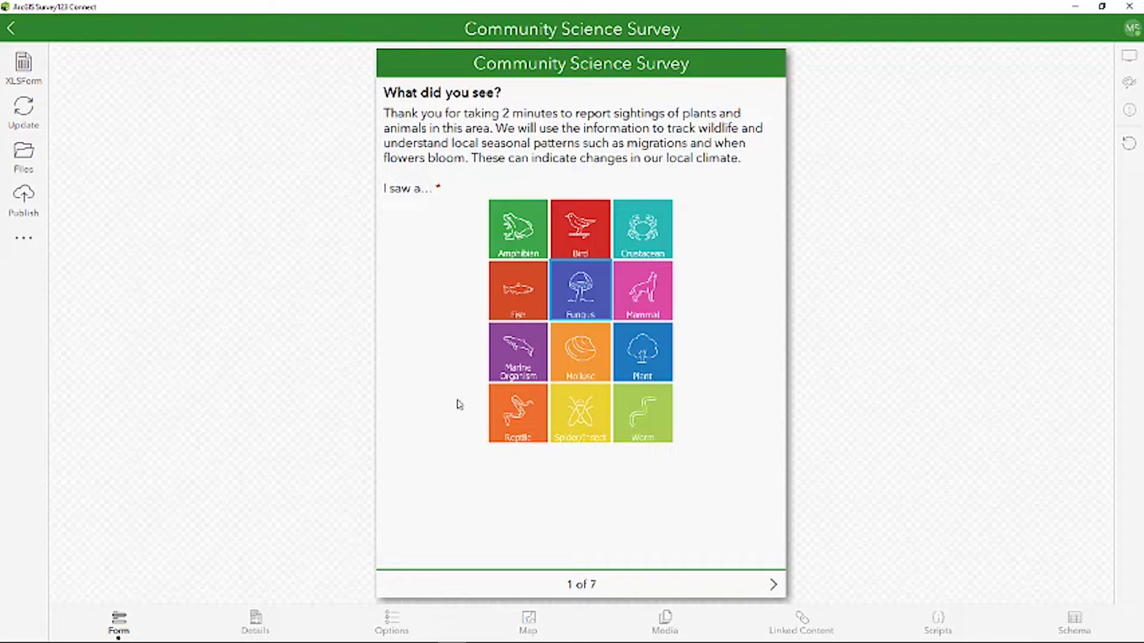
click(524, 290)
click(523, 353)
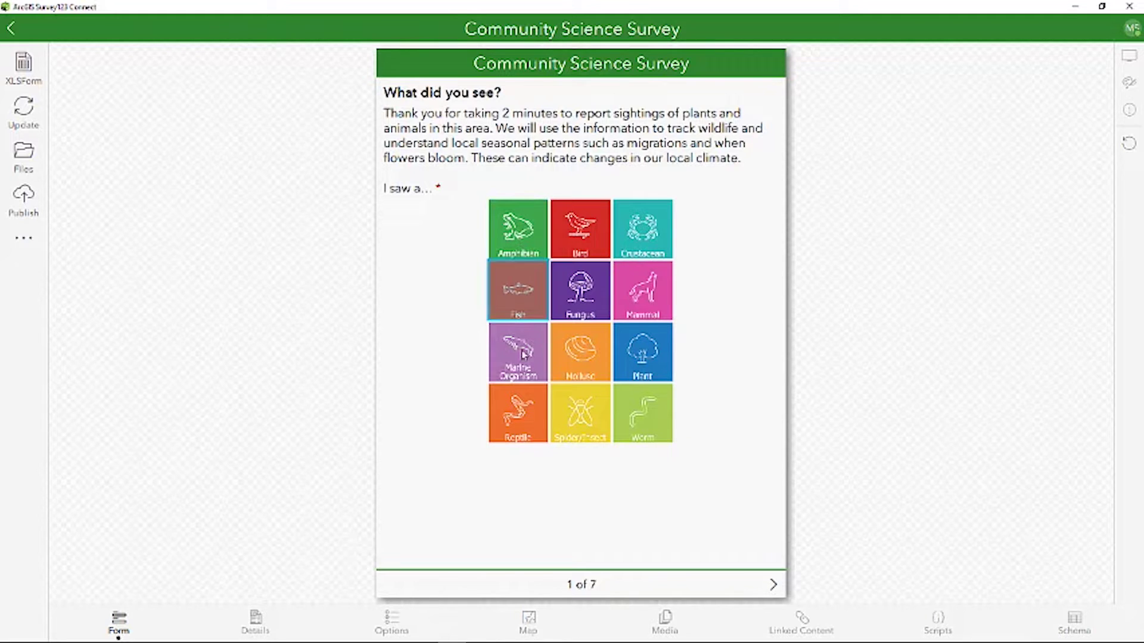
click(774, 585)
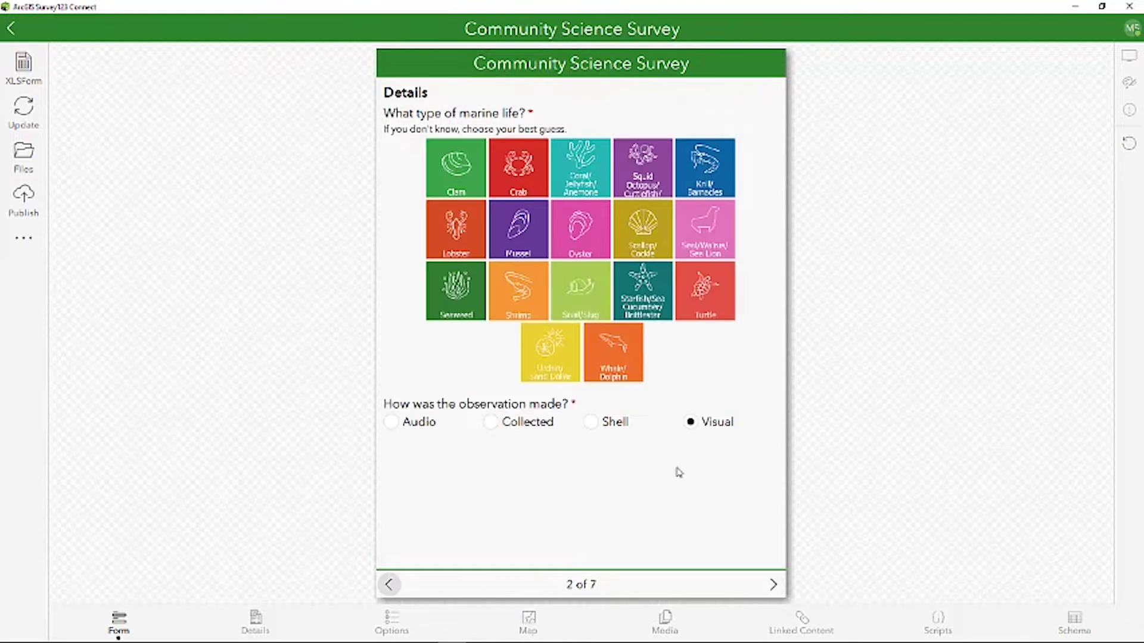
click(579, 291)
click(389, 585)
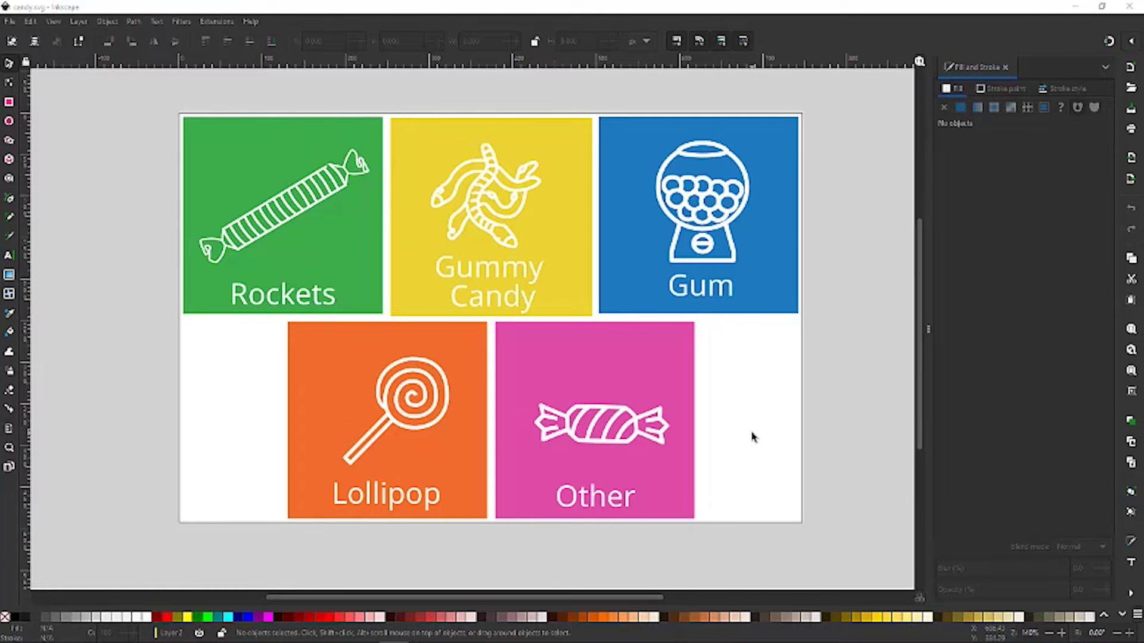
- Close the candy.svg Inkscape window and the survey media folder window
click(1077, 7)
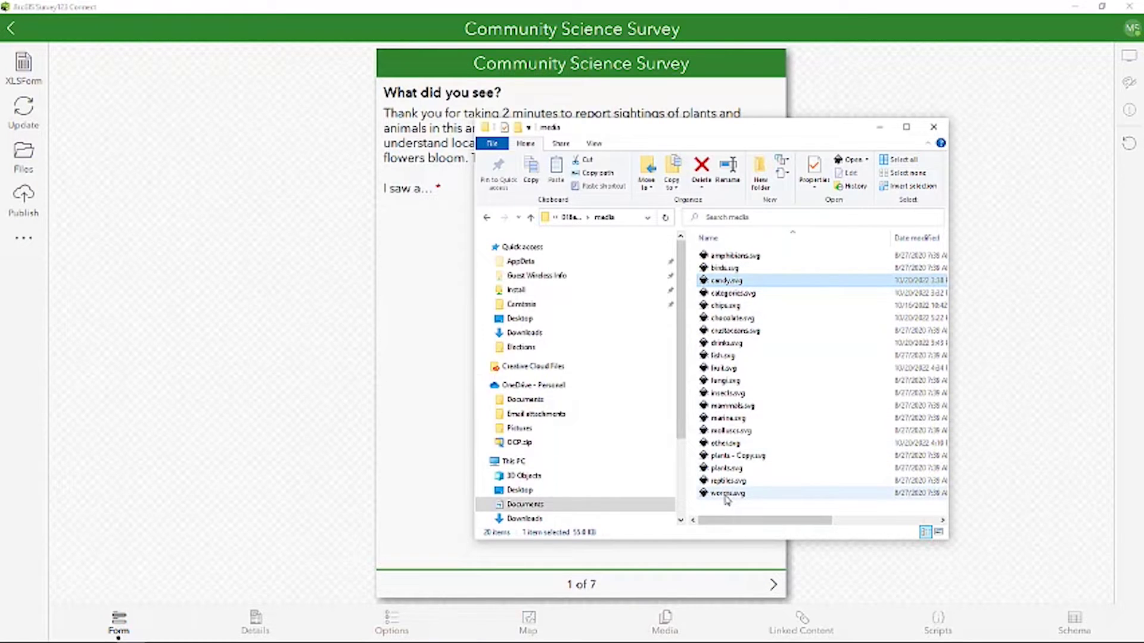
mouse_move(726, 493)
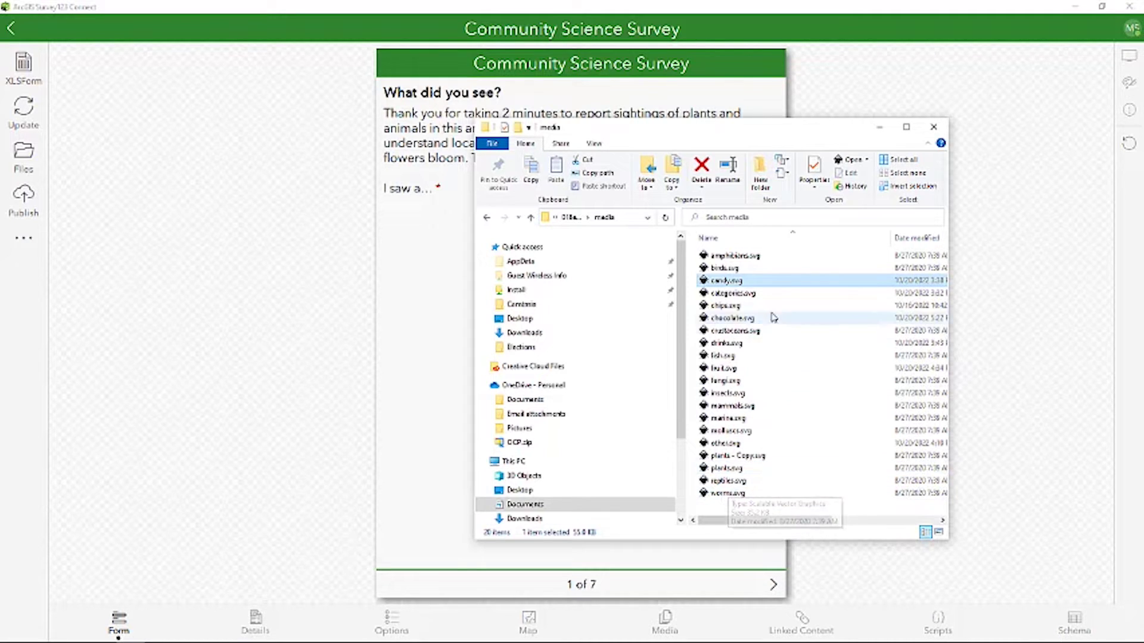
click(935, 127)
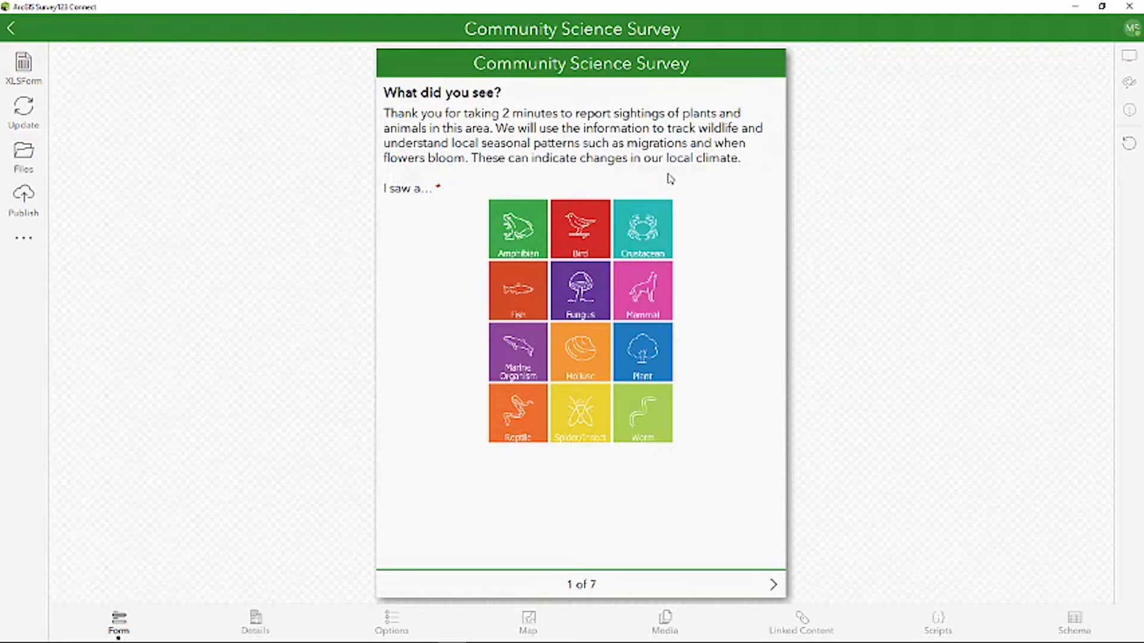
- In the XLSForm survey sheet, replace the wildlife type rows and image names with treat questions
click(23, 70)
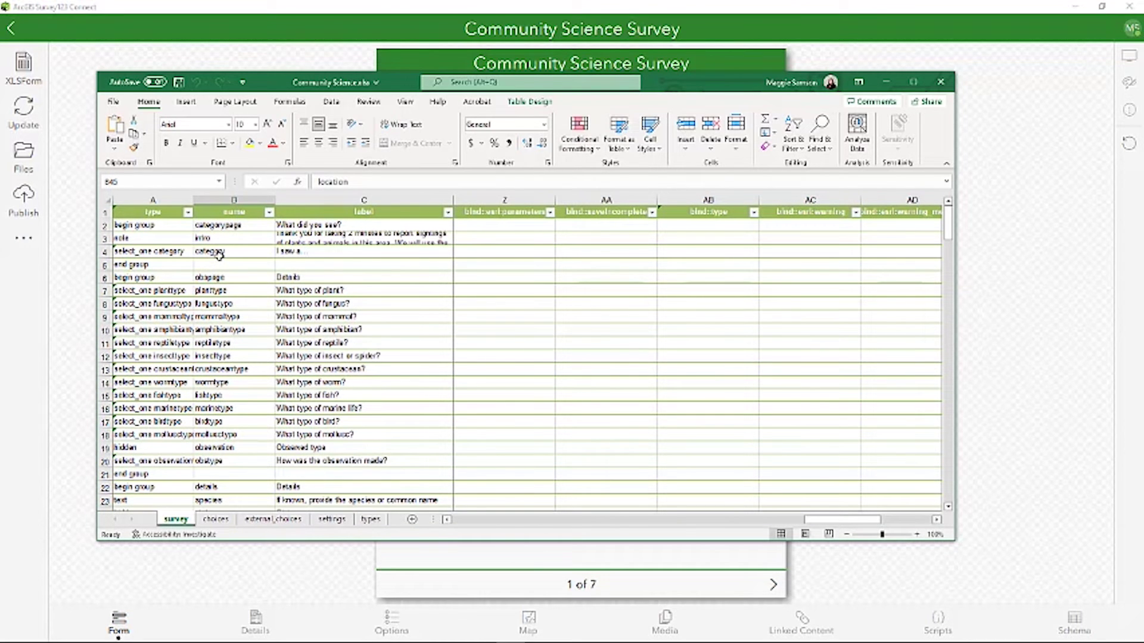
click(213, 252)
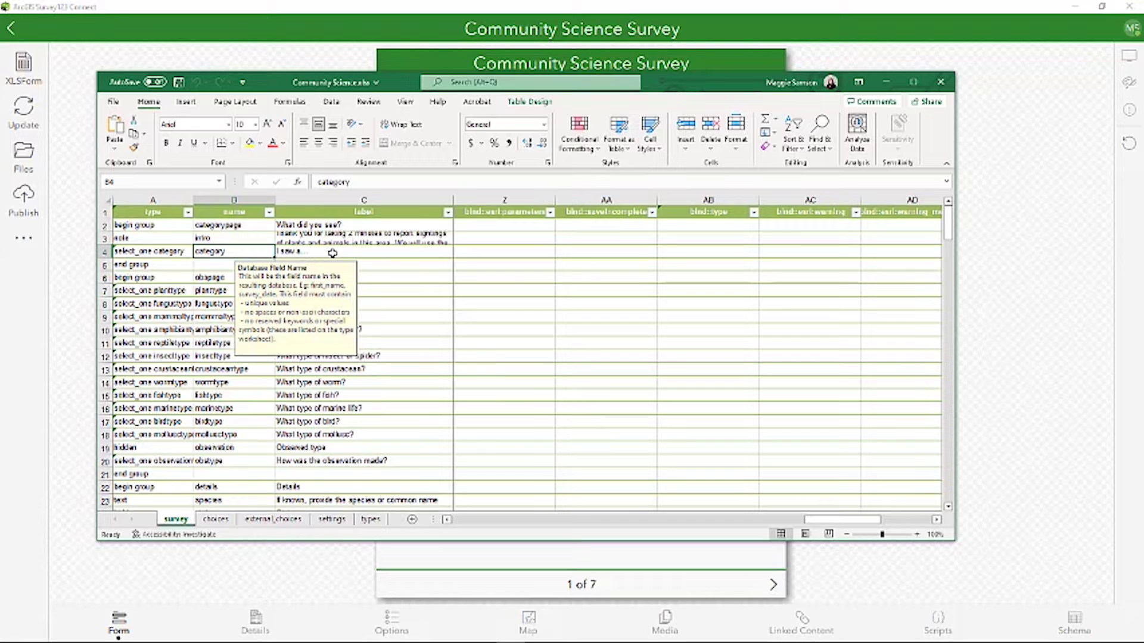
drag(835, 520, 706, 528)
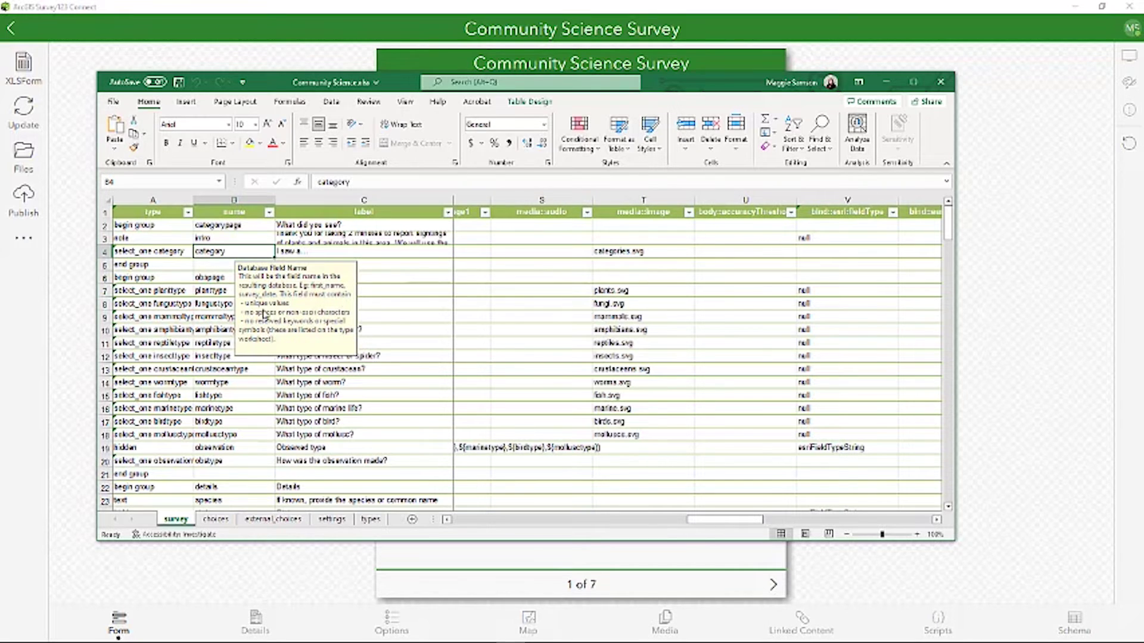
drag(619, 292, 619, 437)
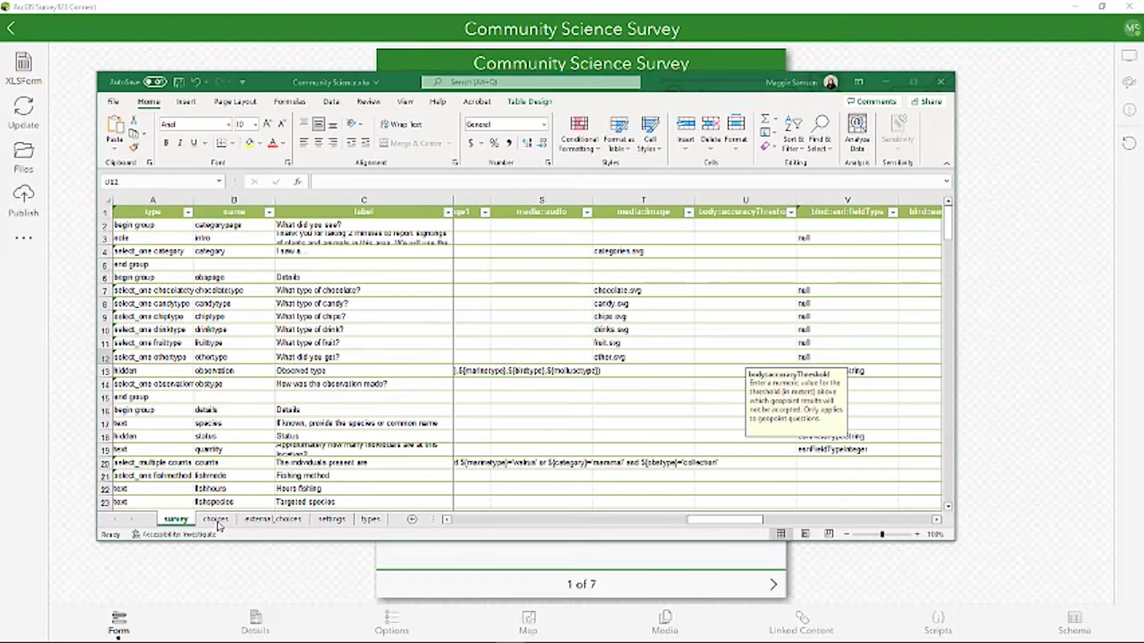
- Review the choices sheet's treat category, chocolate, fruit and chips lists from row 1
click(222, 519)
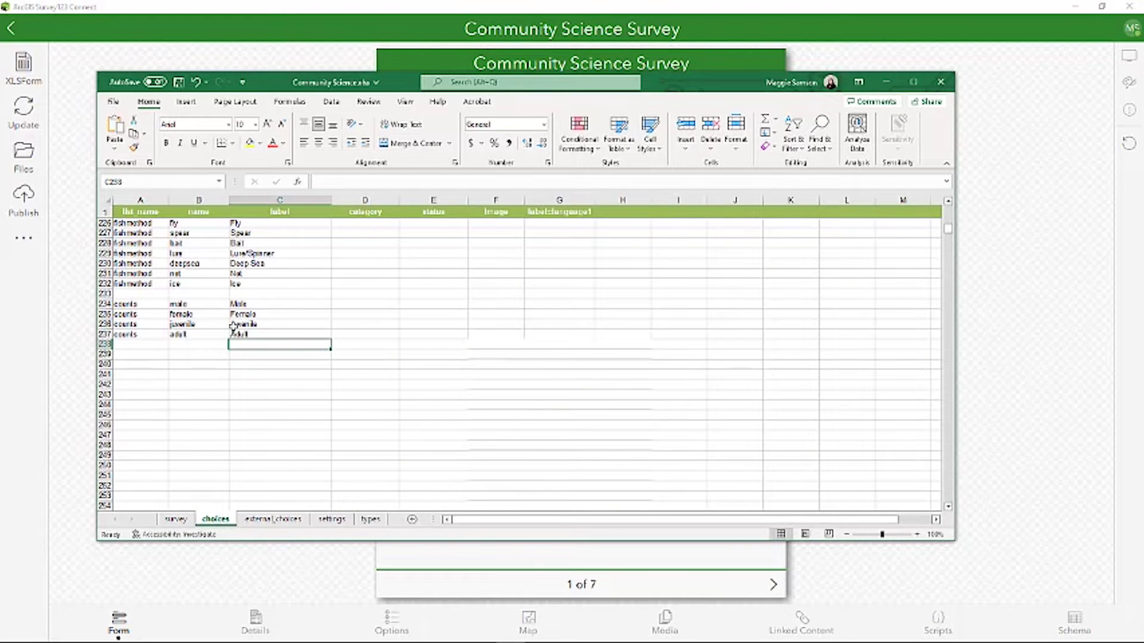
scroll(235, 323, up, 5)
scroll(234, 324, up, 5)
scroll(234, 324, up, 5)
scroll(235, 323, up, 8)
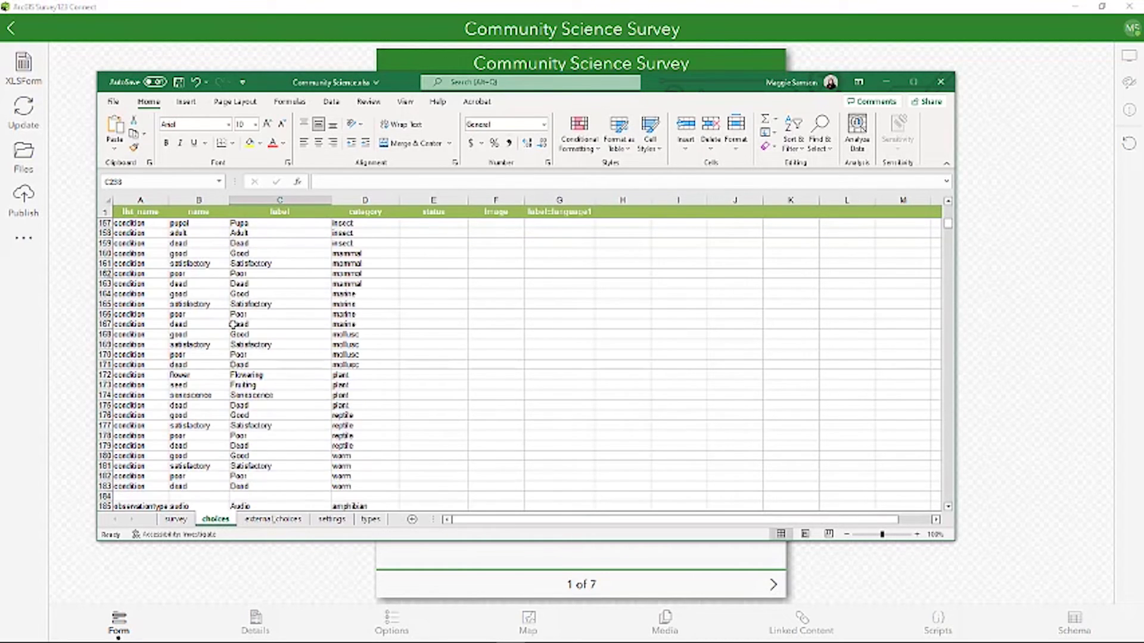
scroll(235, 324, up, 8)
scroll(235, 323, up, 8)
scroll(234, 324, up, 8)
scroll(234, 323, up, 8)
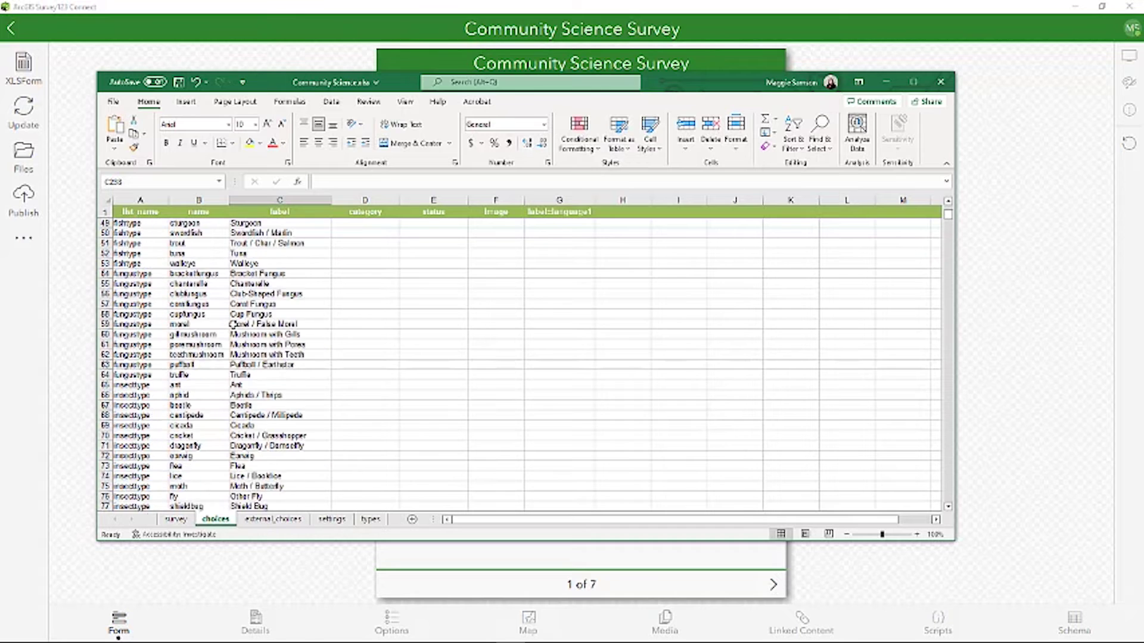
scroll(234, 324, up, 8)
scroll(235, 323, up, 8)
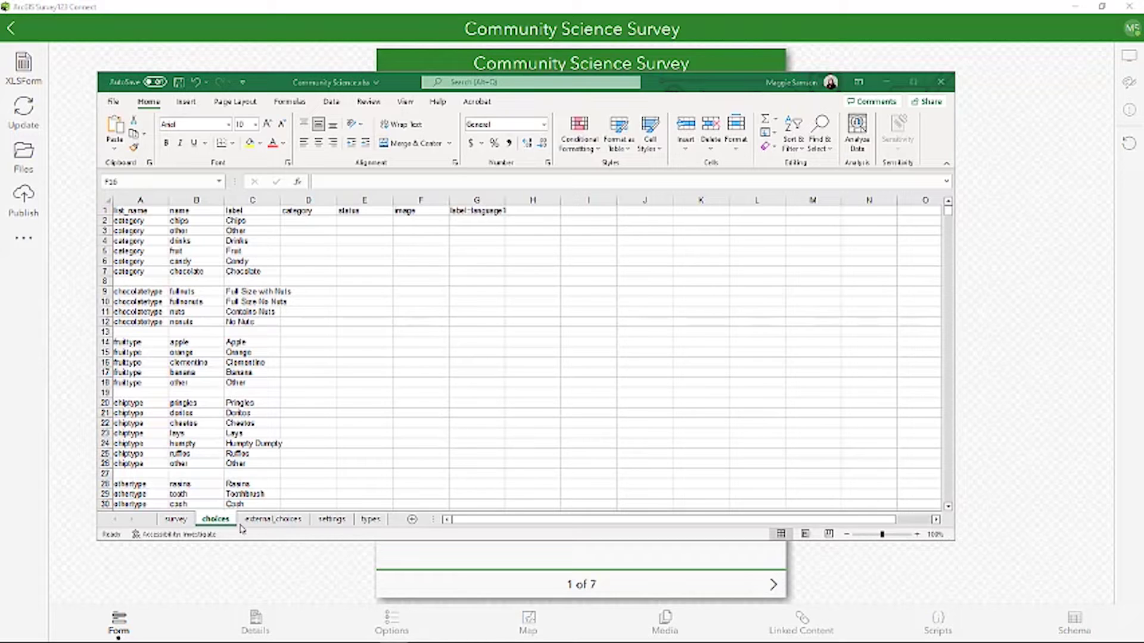
click(178, 520)
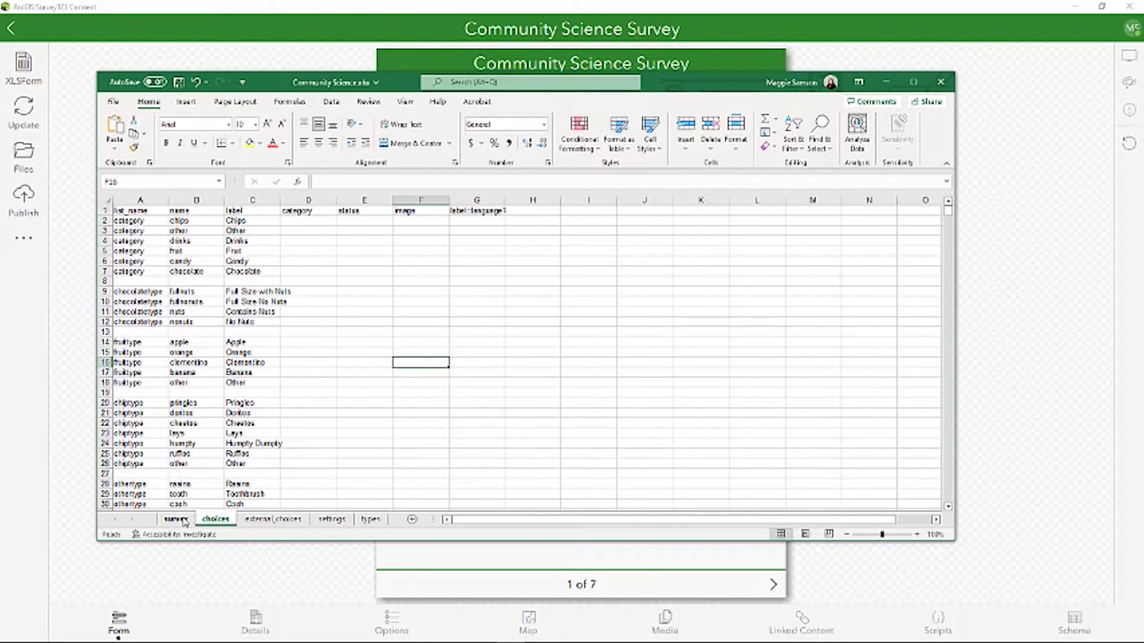
- Edit the survey sheet's labels and choice_filter for treats, save, and reveal the five-page preview
click(185, 522)
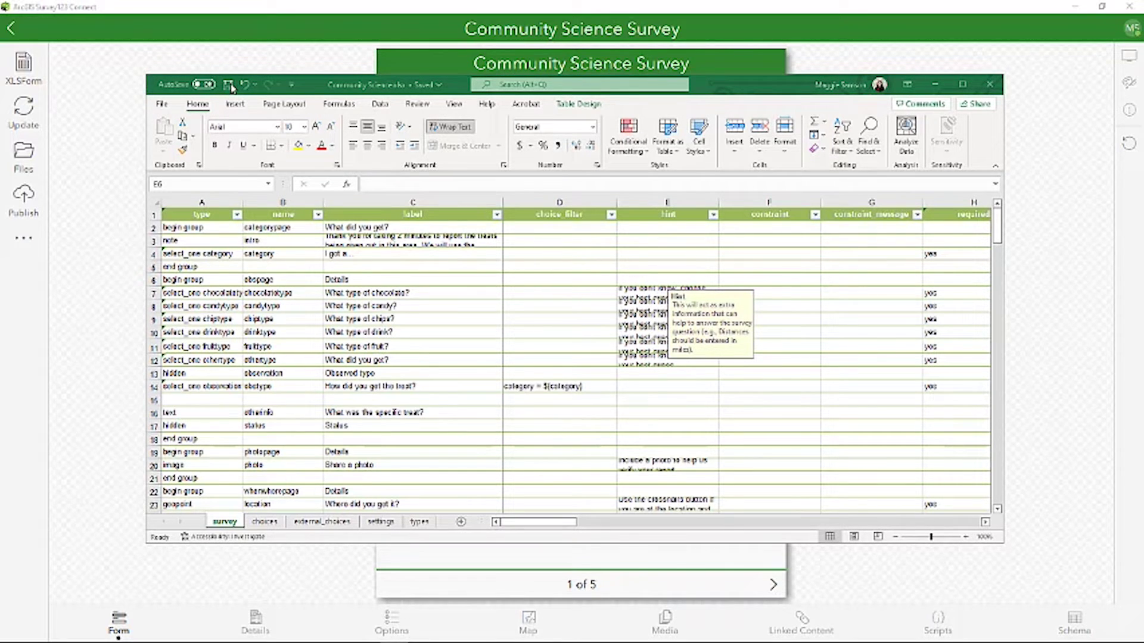
click(940, 87)
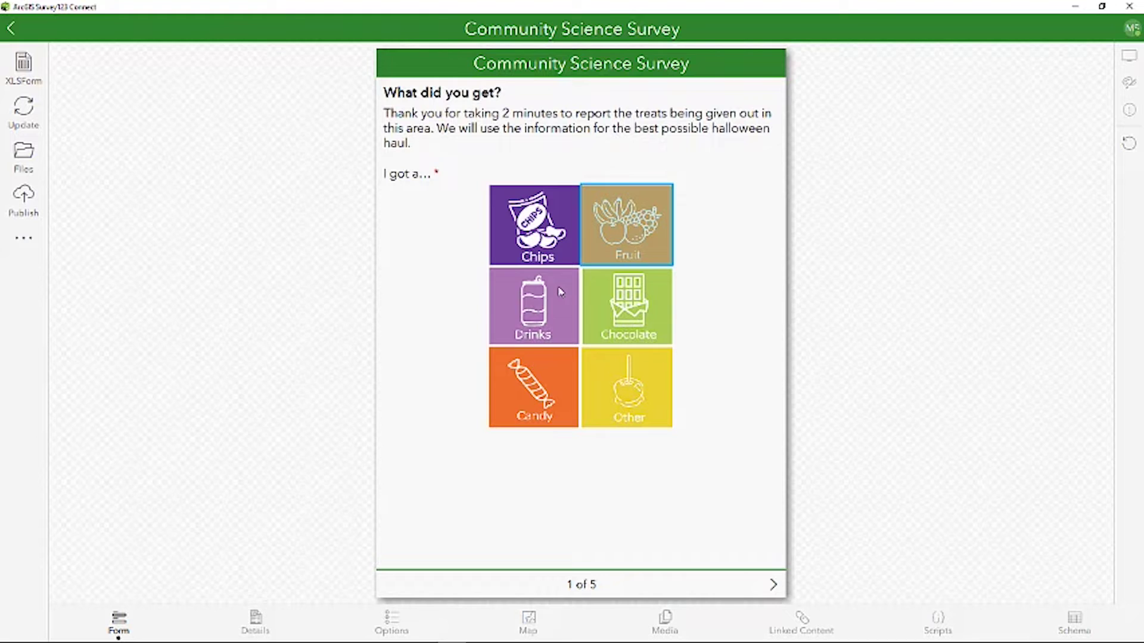
click(617, 321)
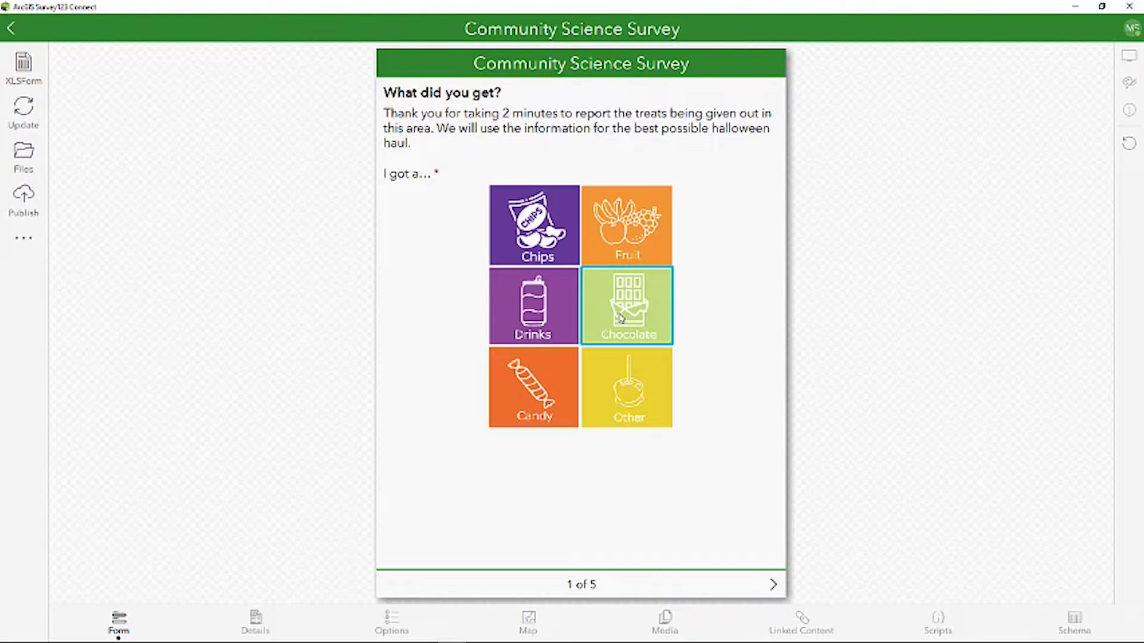
click(629, 234)
click(773, 586)
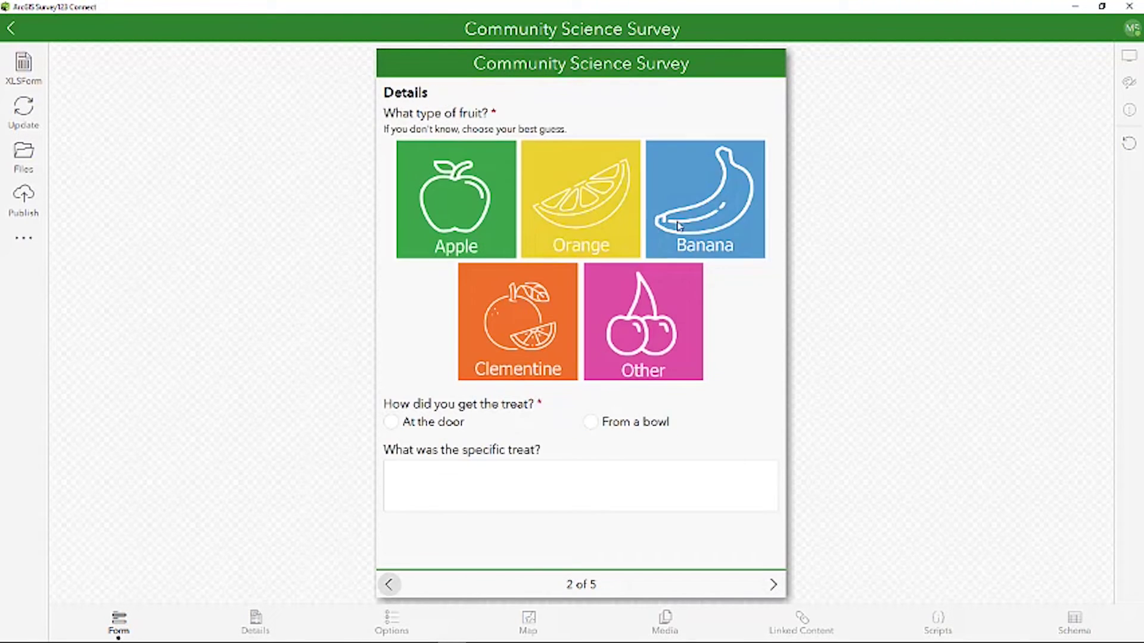
click(697, 218)
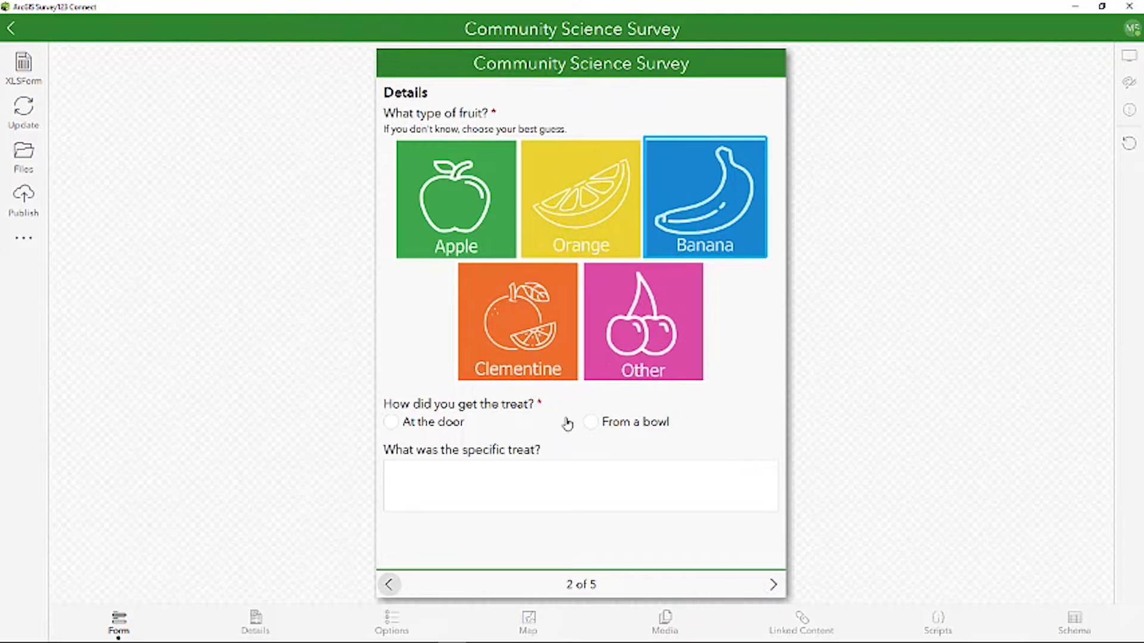
click(591, 422)
click(773, 584)
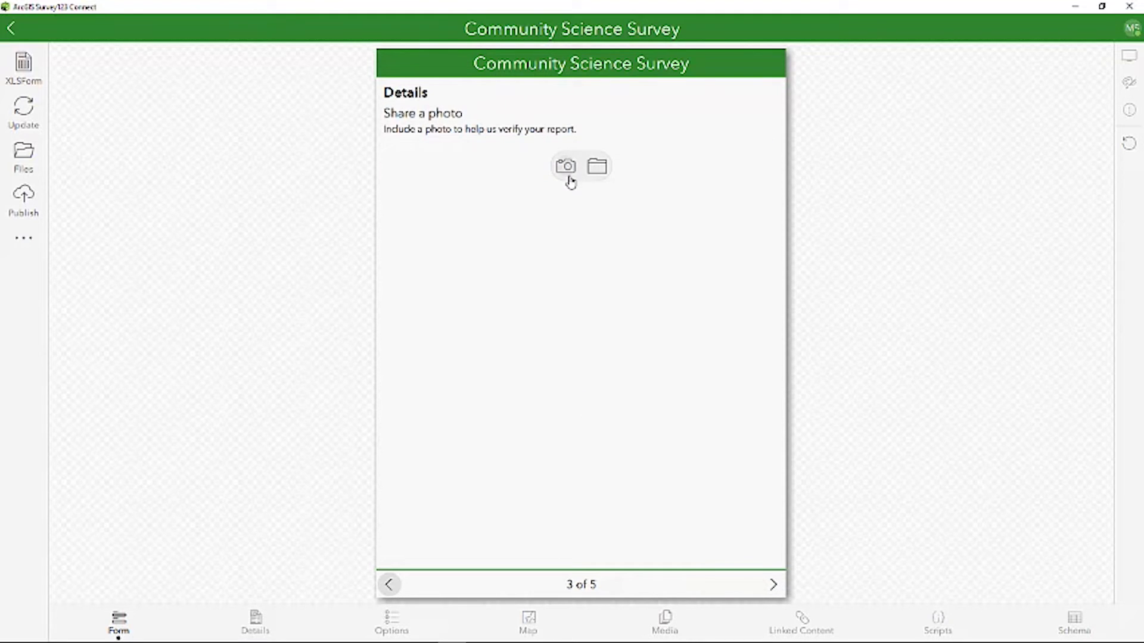
click(390, 584)
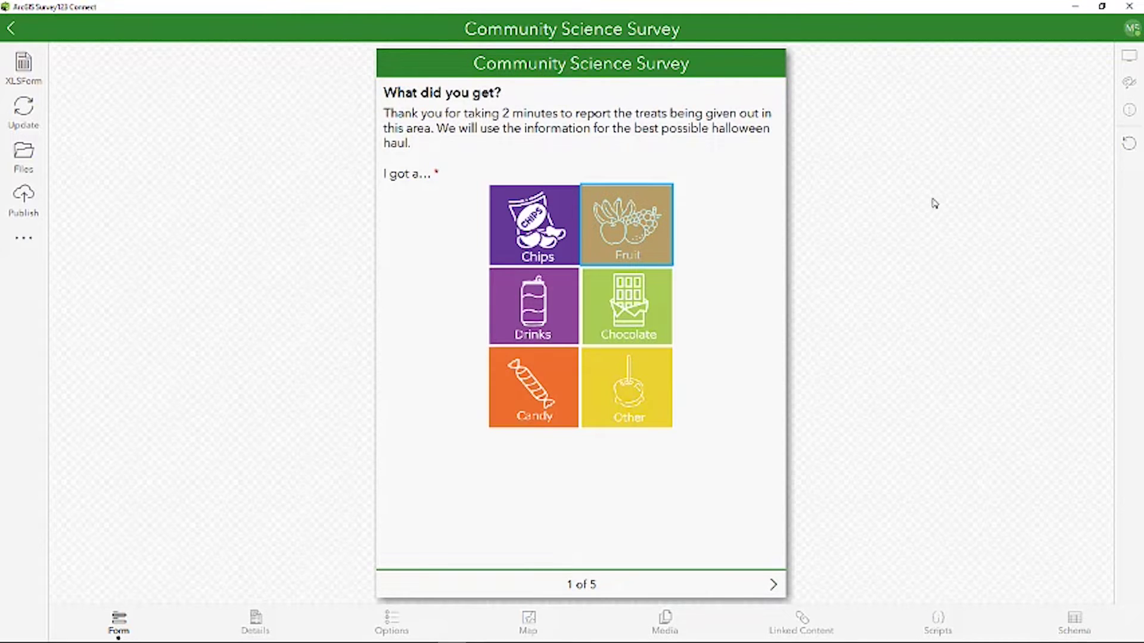
- Publish the Halloween-themed Community Science Survey from Survey123 Connect
click(1129, 82)
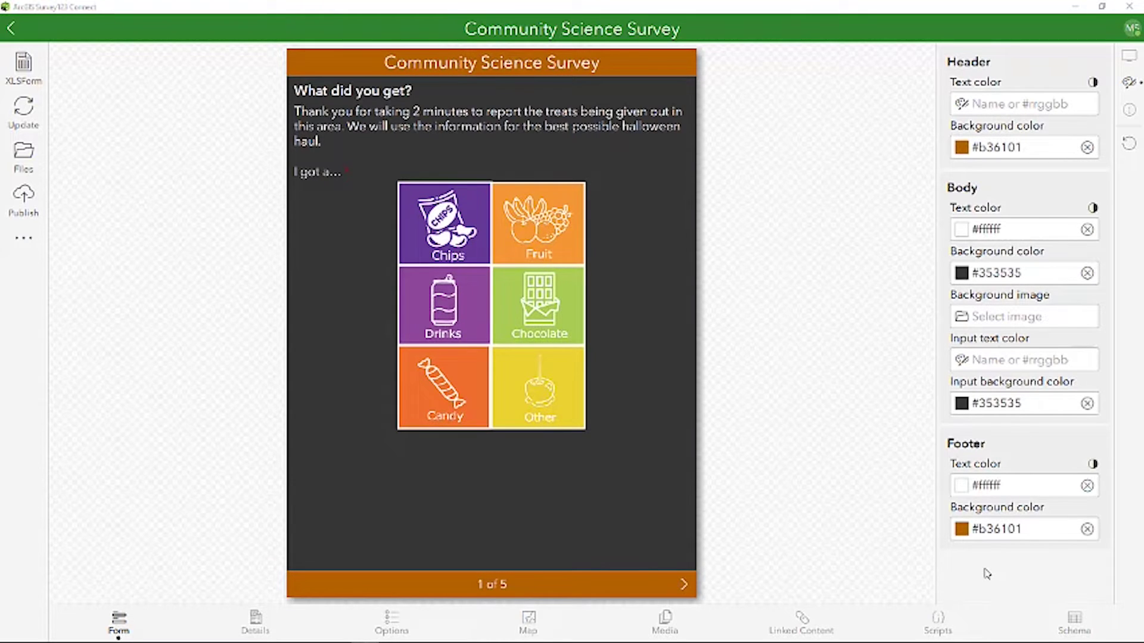
click(20, 206)
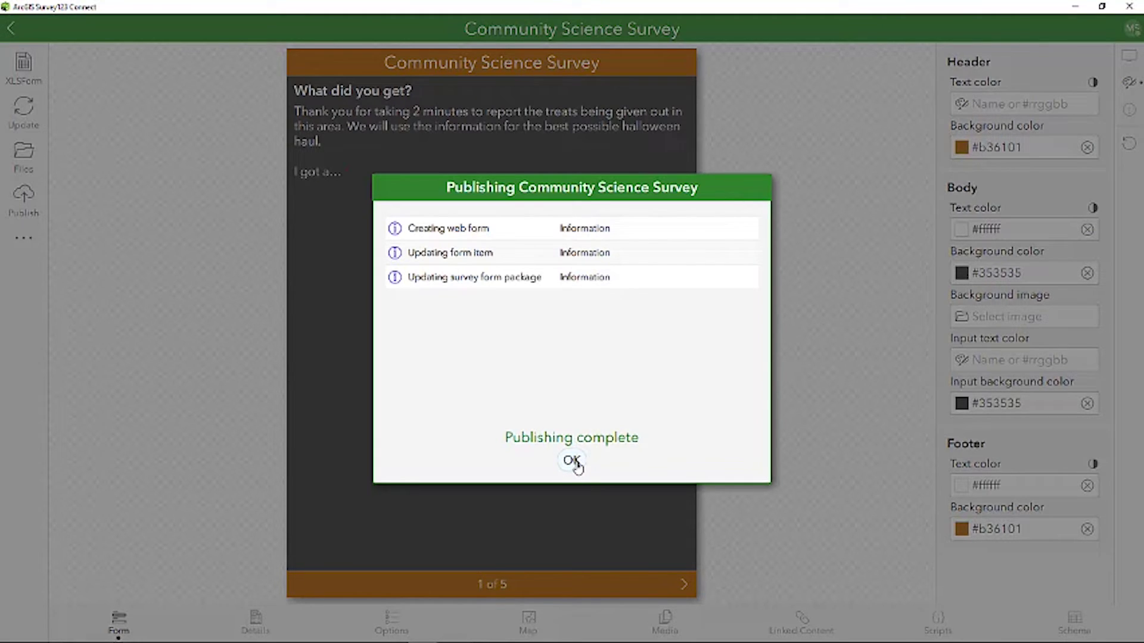
click(572, 463)
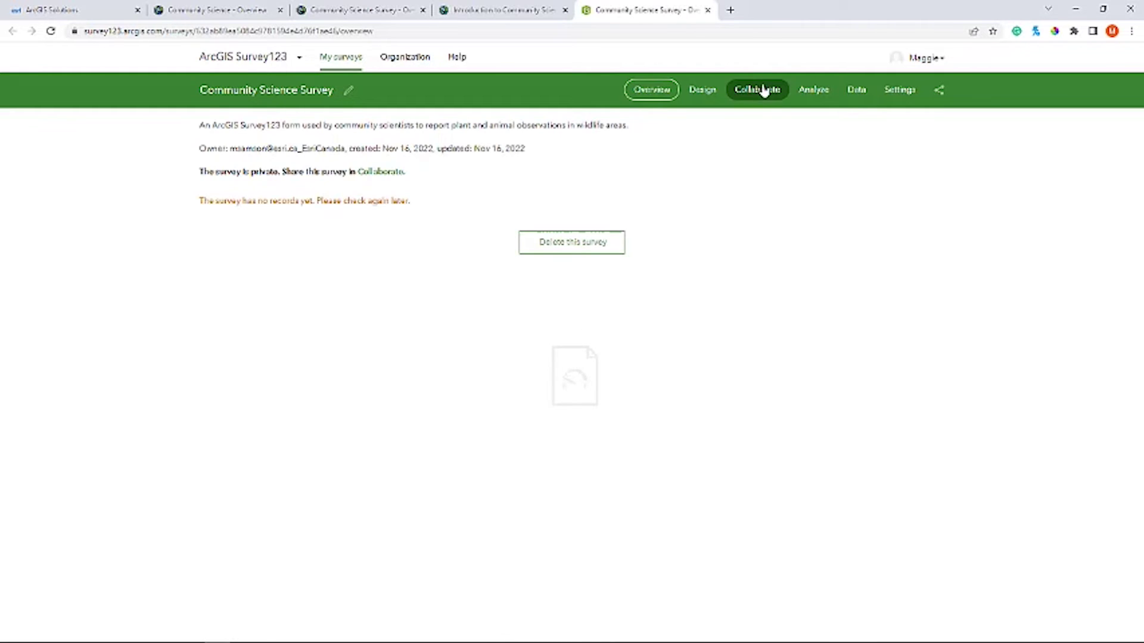
- Share the survey with Everyone (public) and set the link to ask users how to open it
click(761, 90)
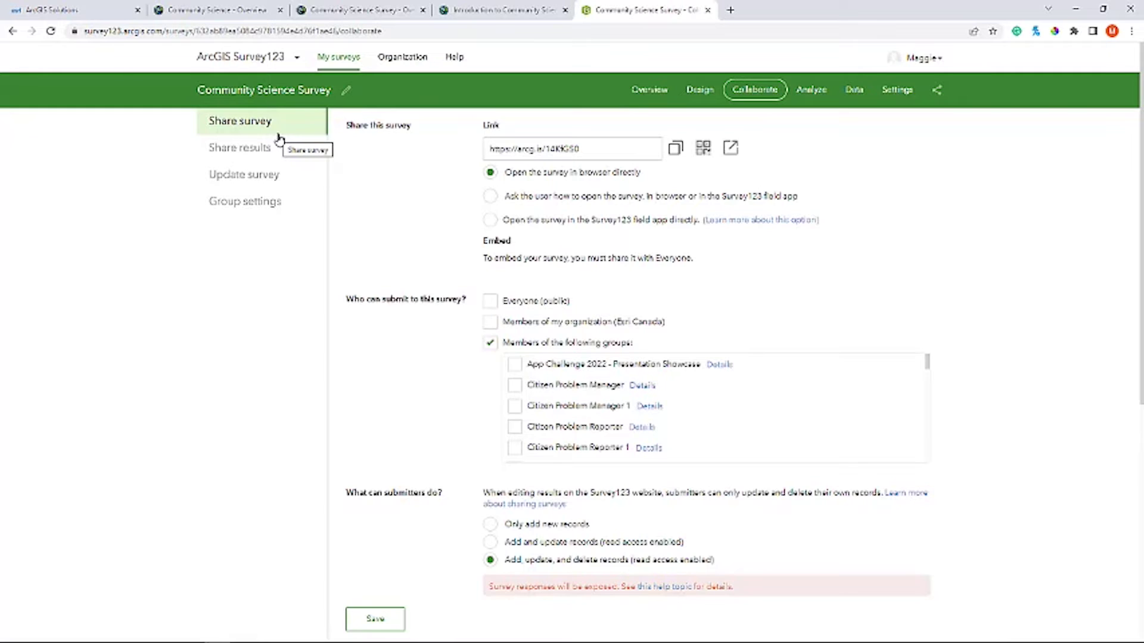
click(491, 301)
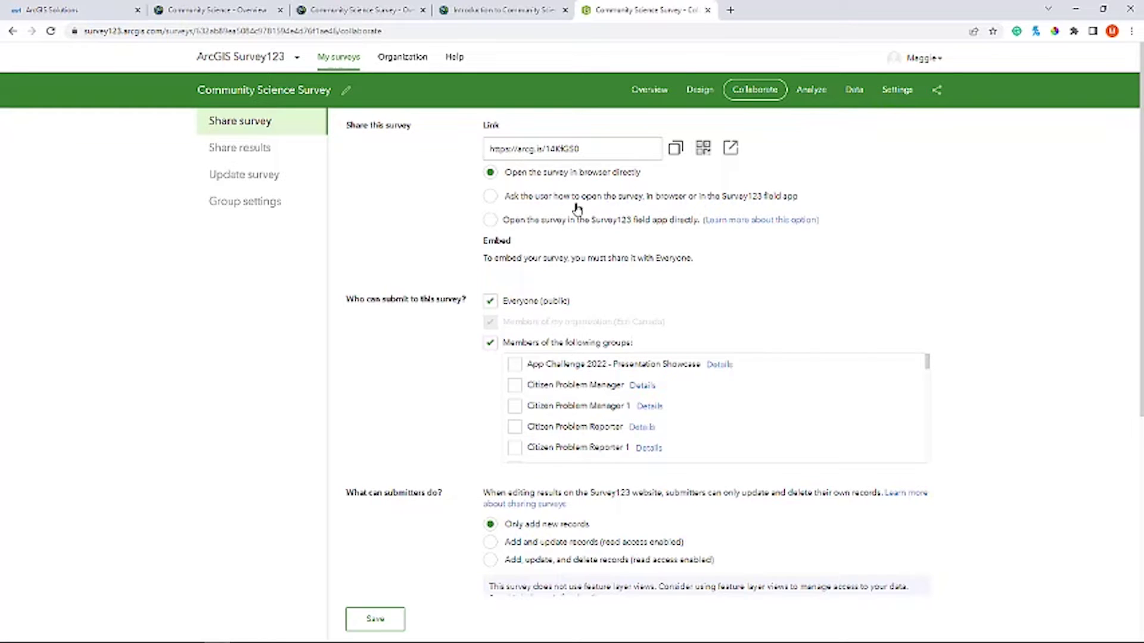
click(490, 197)
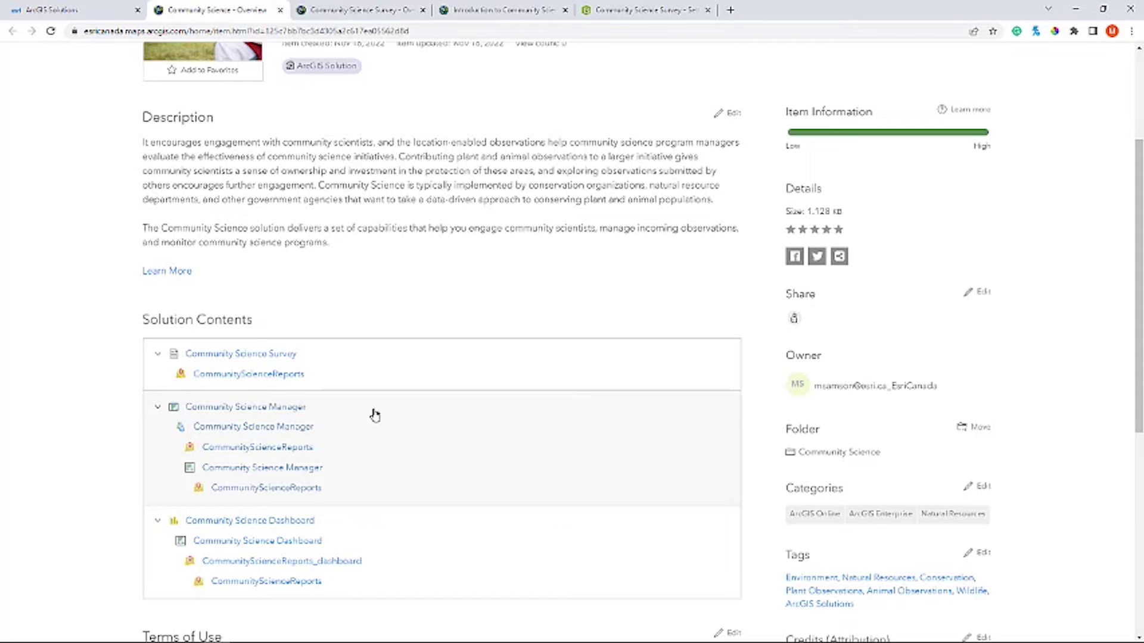
- View the 'I saw a...' category field of the CommunityScienceReports layer under Data > Fields
click(270, 381)
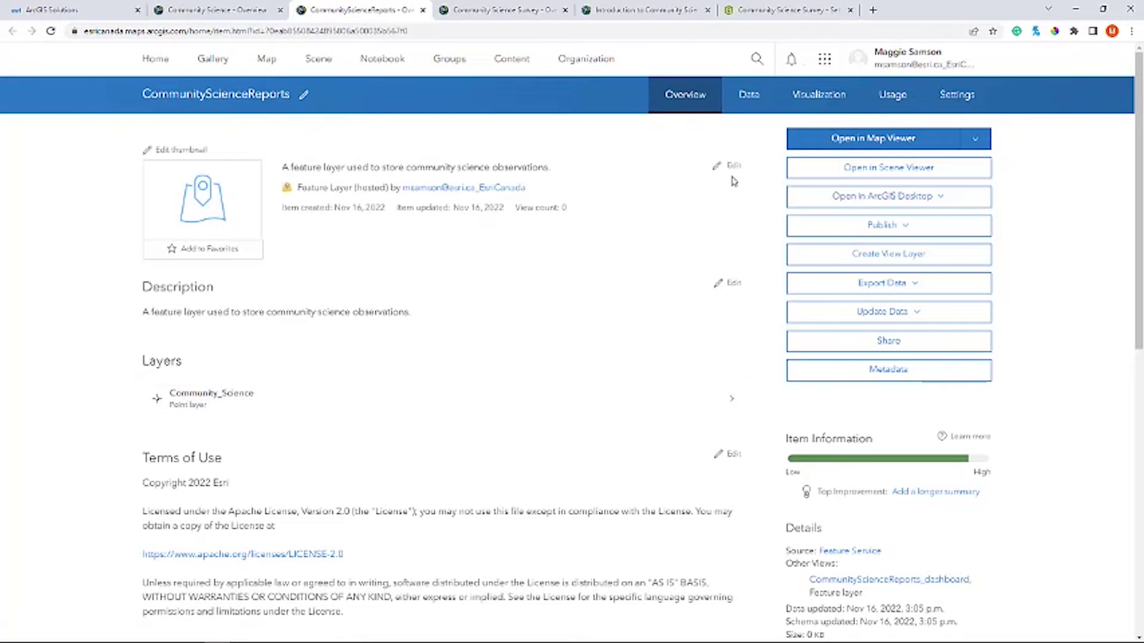
click(749, 94)
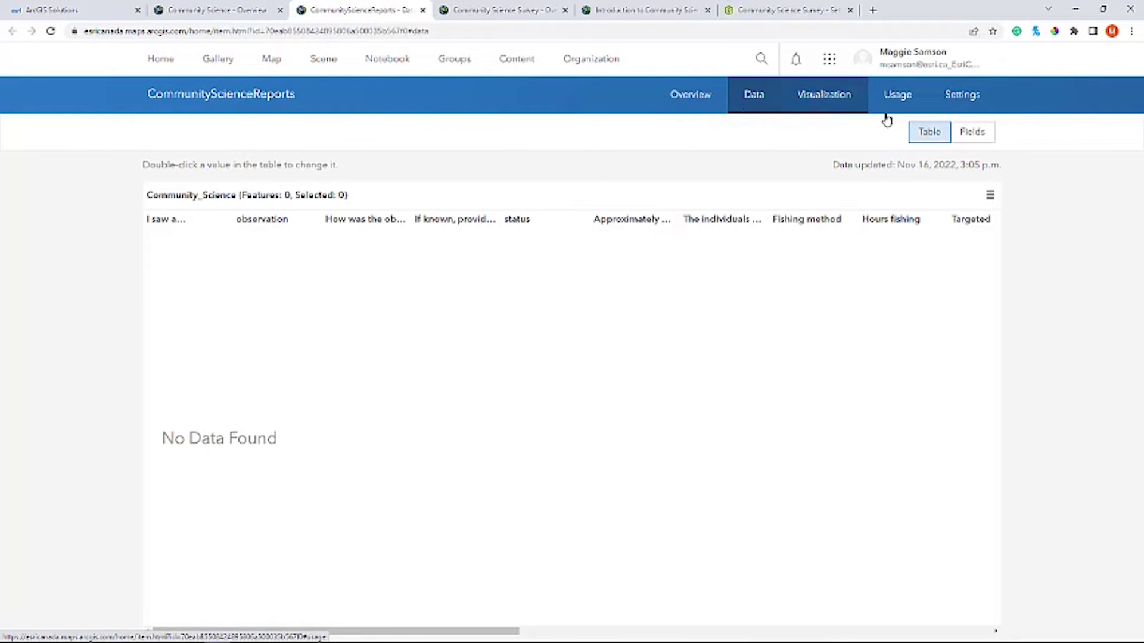
click(972, 134)
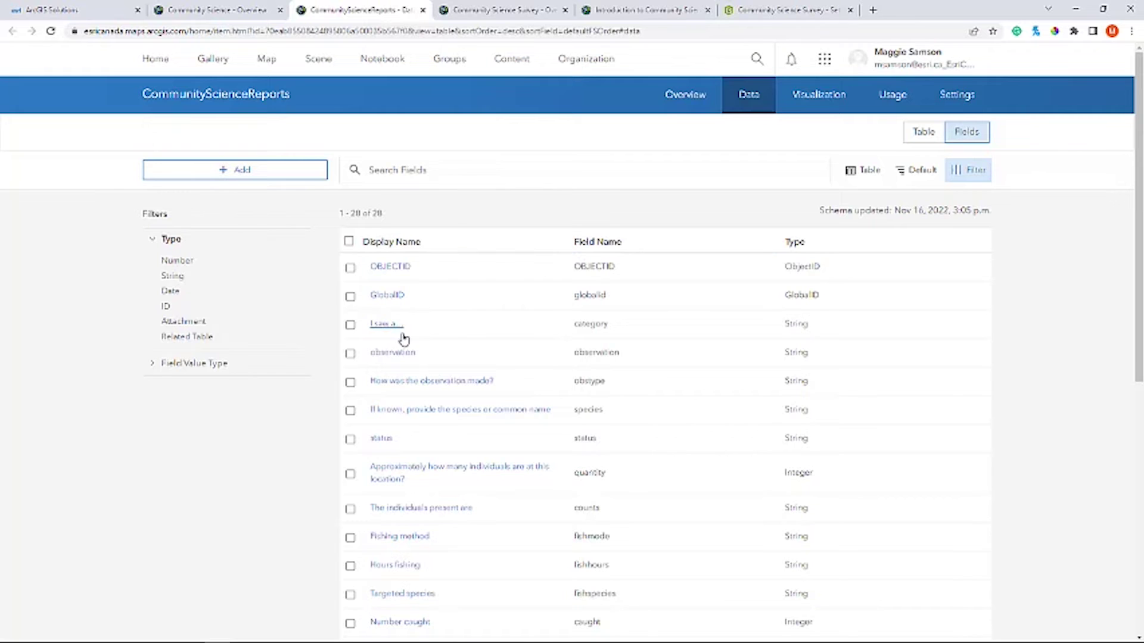
click(383, 324)
scroll(554, 340, down, 3)
scroll(536, 330, down, 3)
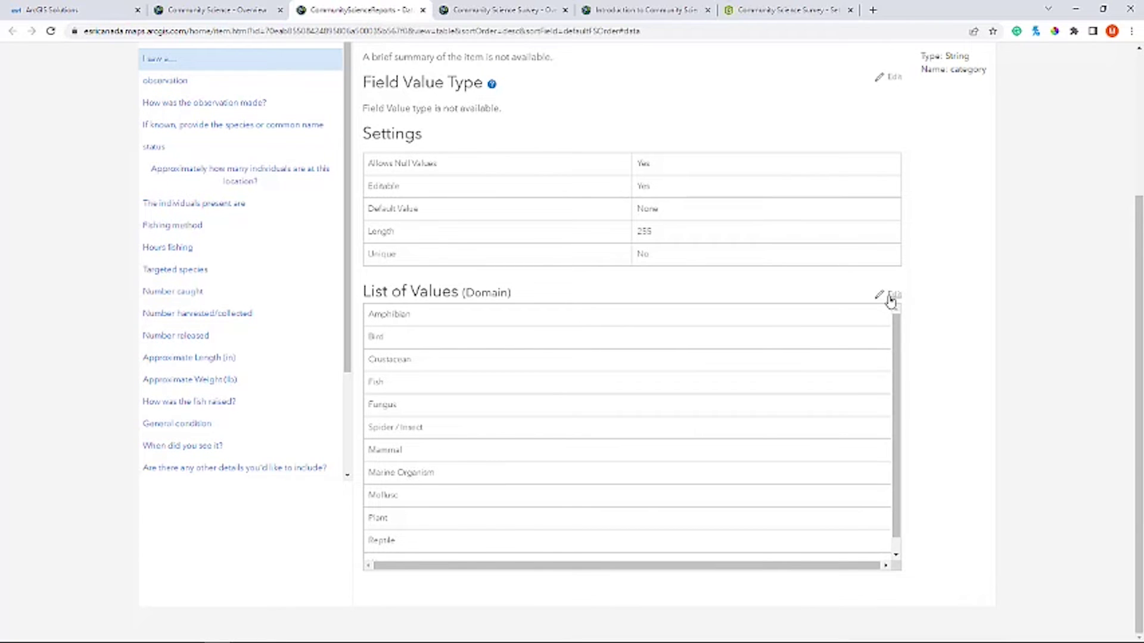
- Edit the list of values to the treat categories, remove the empty row, and save
click(890, 298)
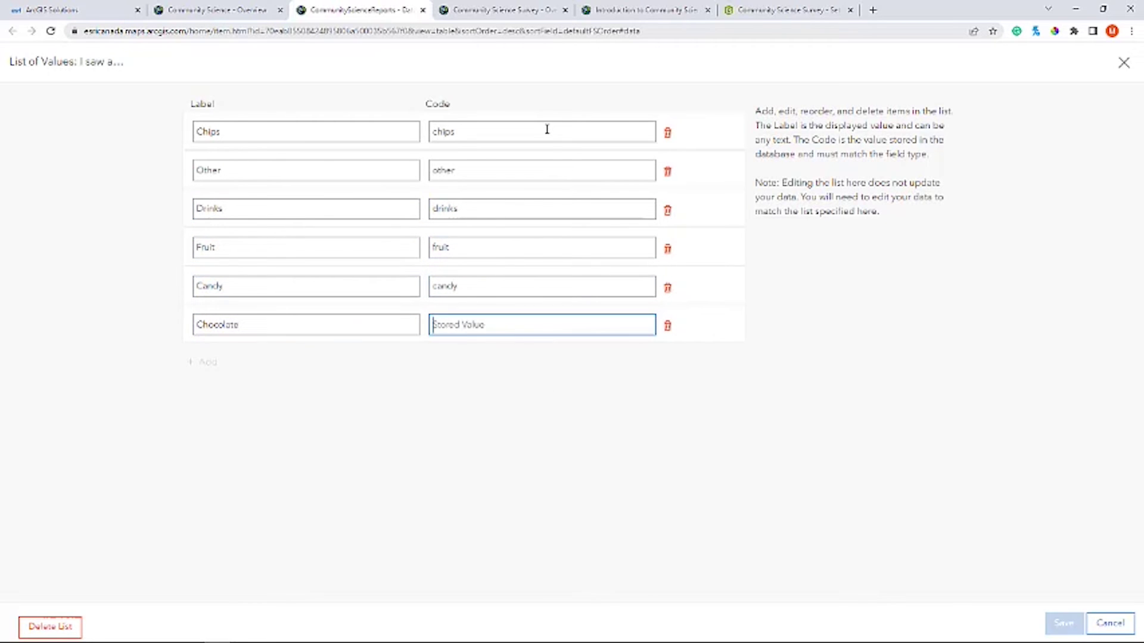
text(chocolate)
click(667, 364)
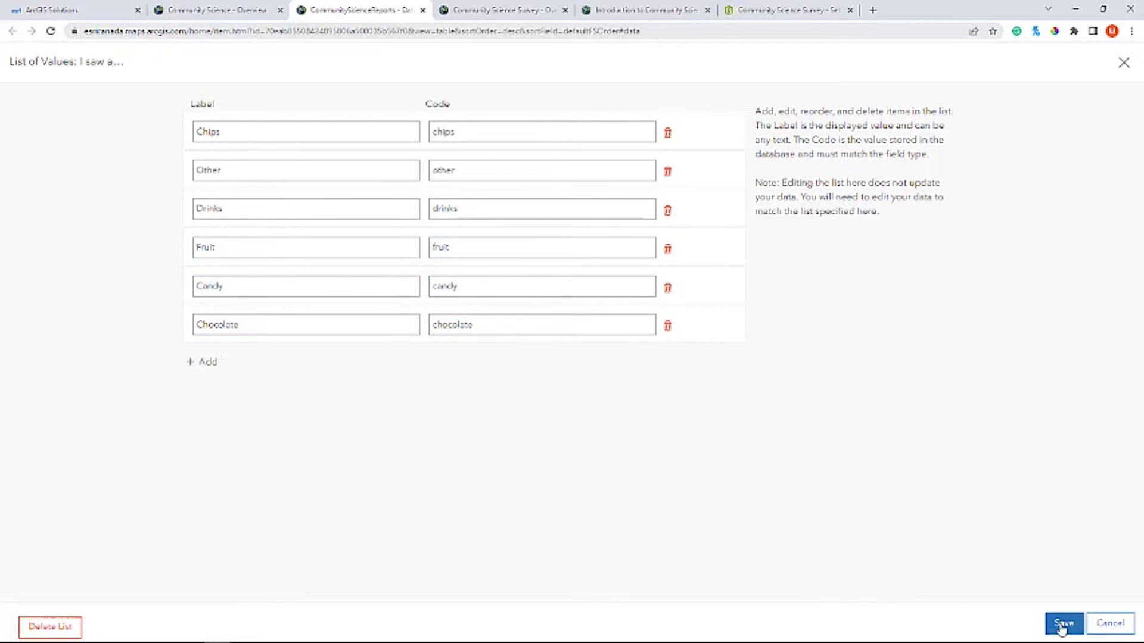
click(1063, 624)
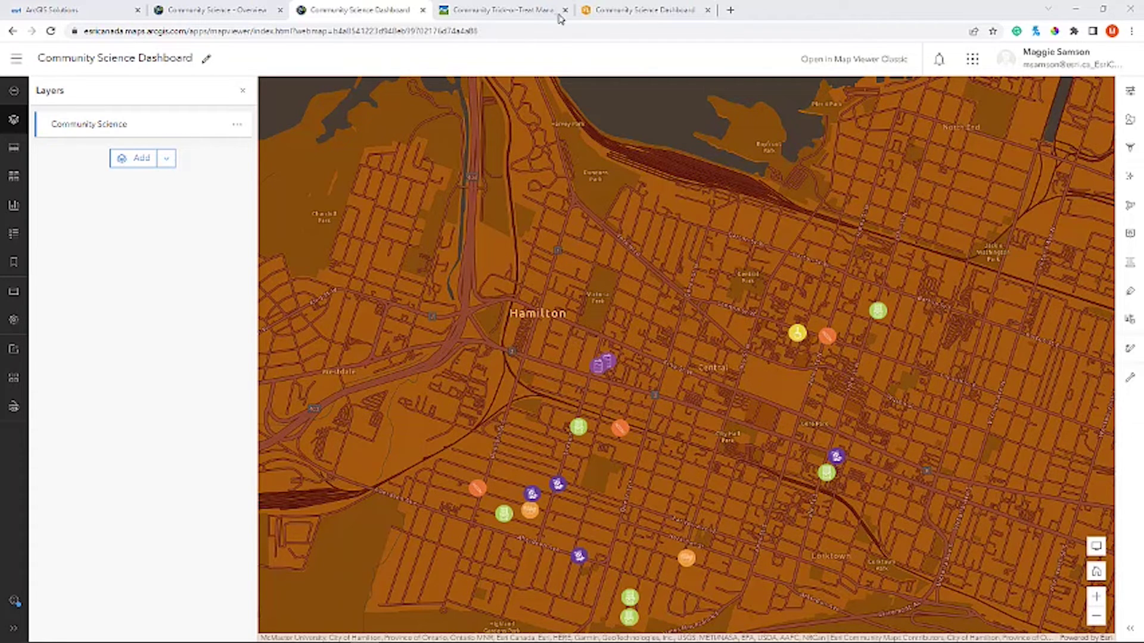
- Switch from Map Viewer to the Community Trick-or-Treat Reporter dashboard
click(632, 10)
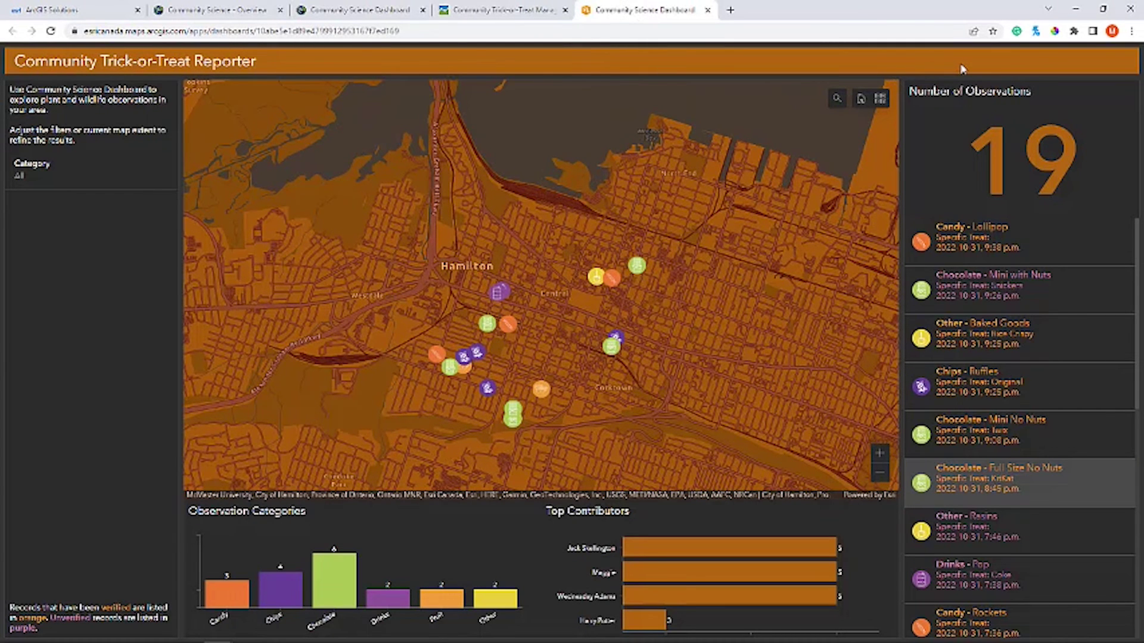
- View the 'Other - Baked Goods' observation details, then switch to the Trick-or-Treat Manager app
mouse_move(1019, 143)
click(1006, 344)
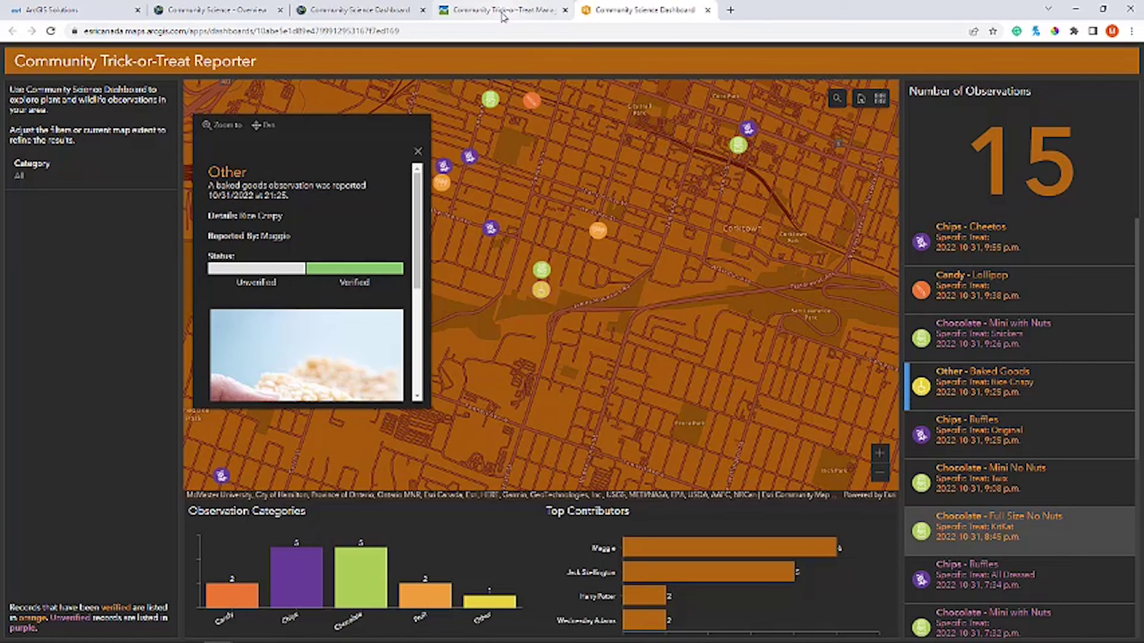
click(502, 10)
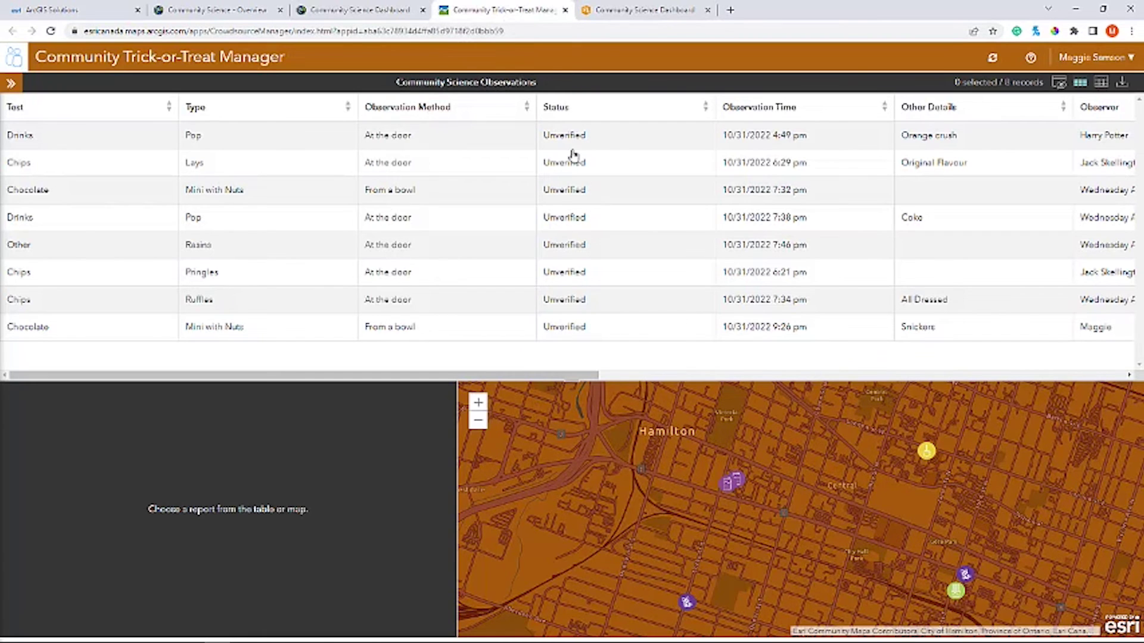
- Review the Chips Lays observation and its photo, then set its Status to Verified and save
click(274, 167)
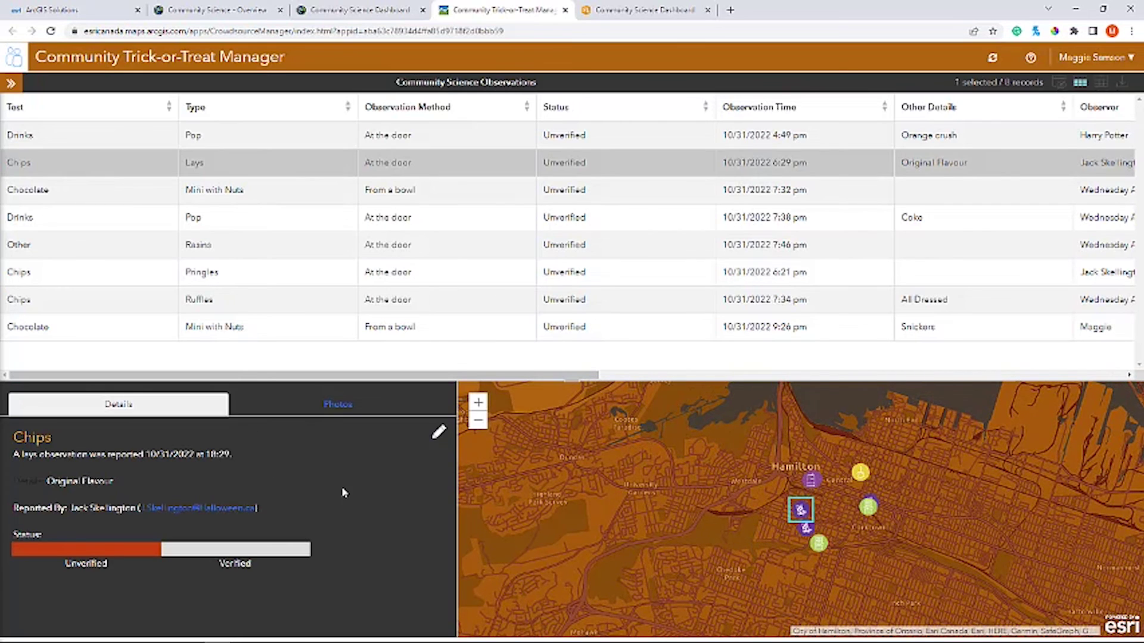
click(337, 404)
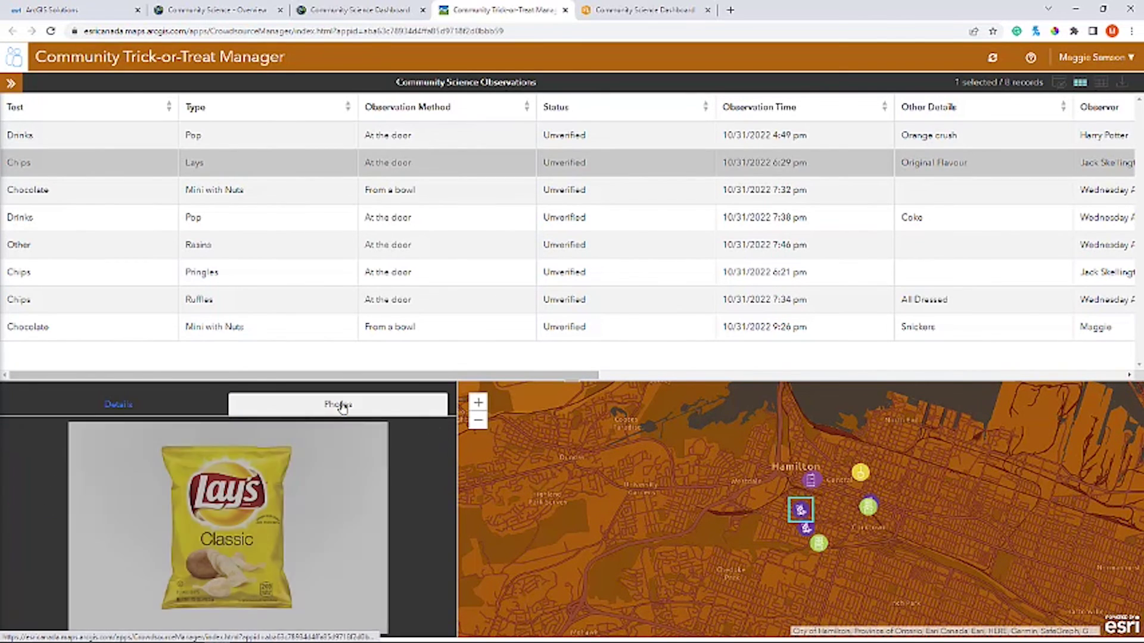
click(119, 405)
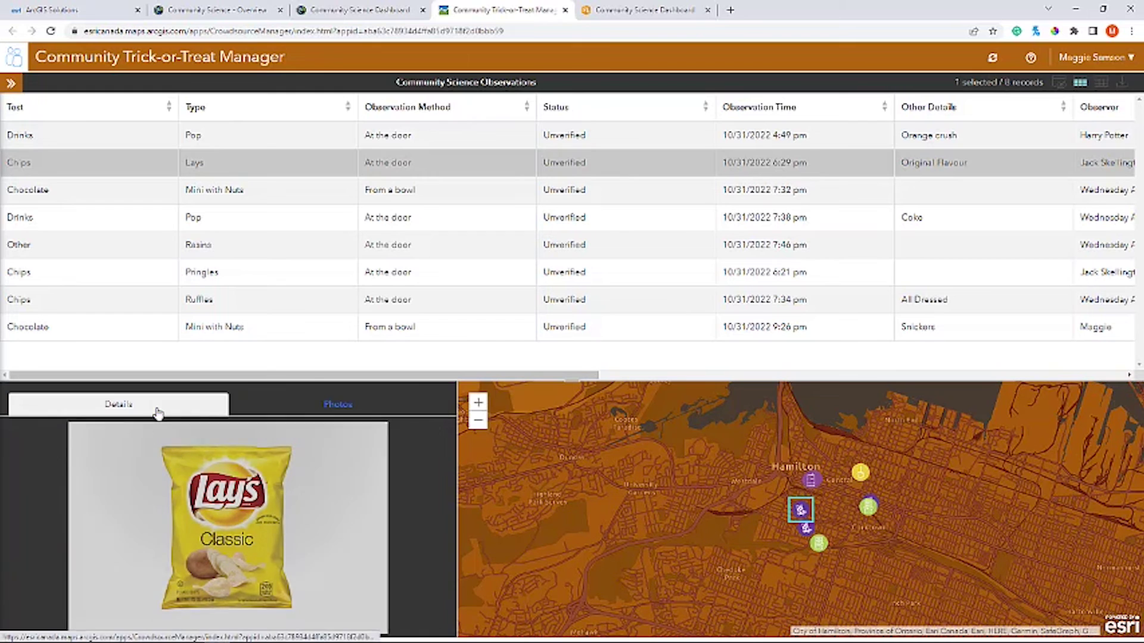
click(425, 436)
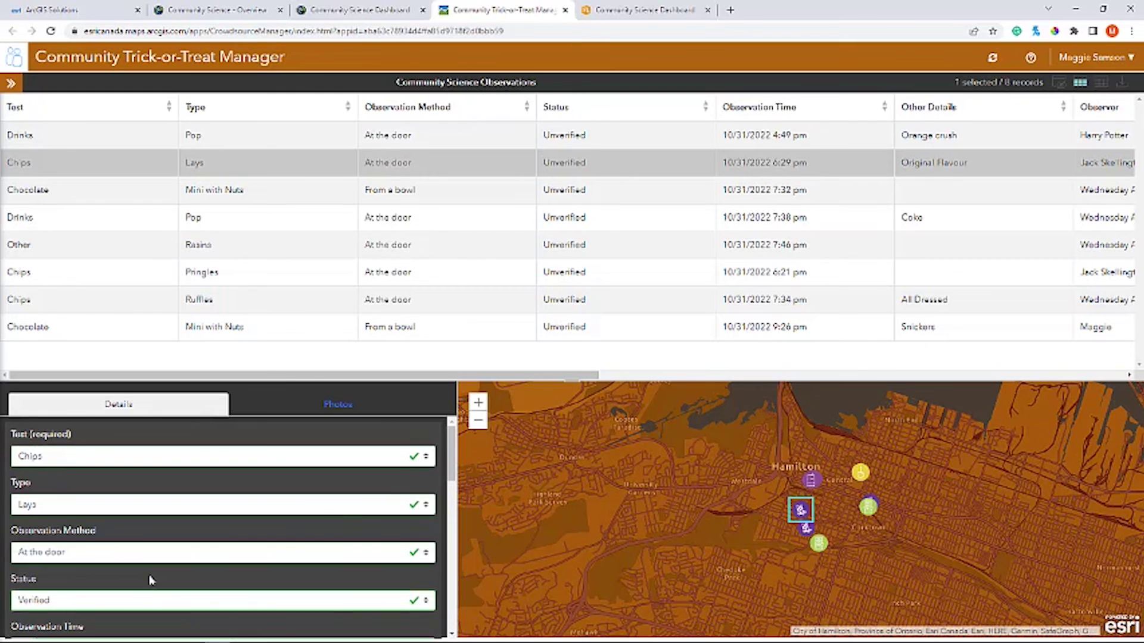
scroll(322, 537, down, 5)
click(131, 620)
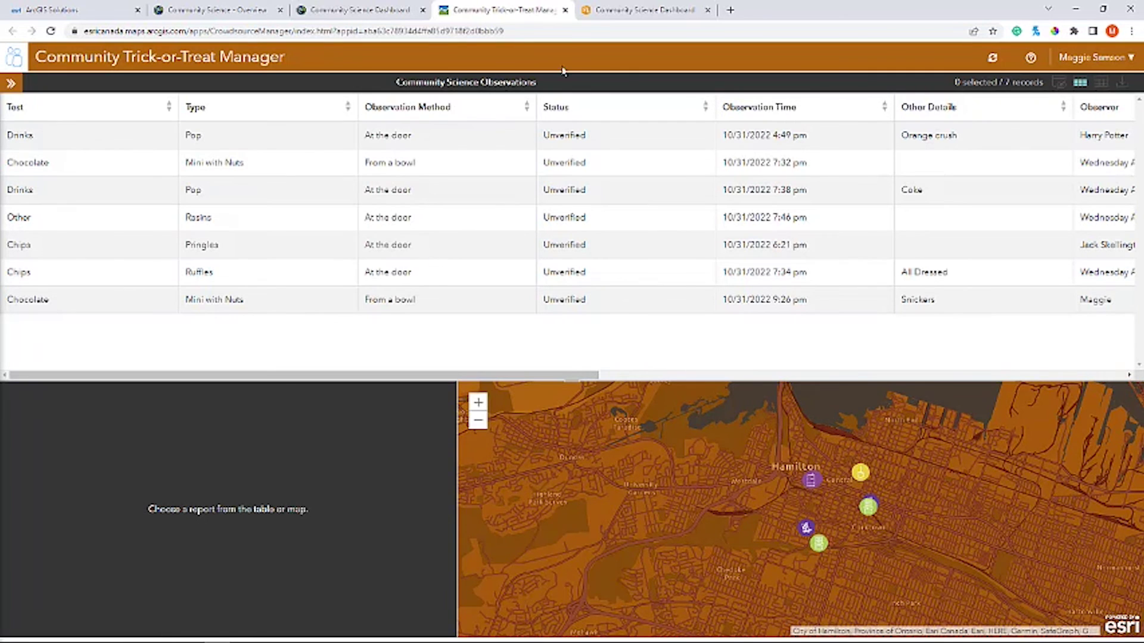
- Return to the reporter dashboard and refresh it to pick up the verified record
click(626, 10)
click(51, 31)
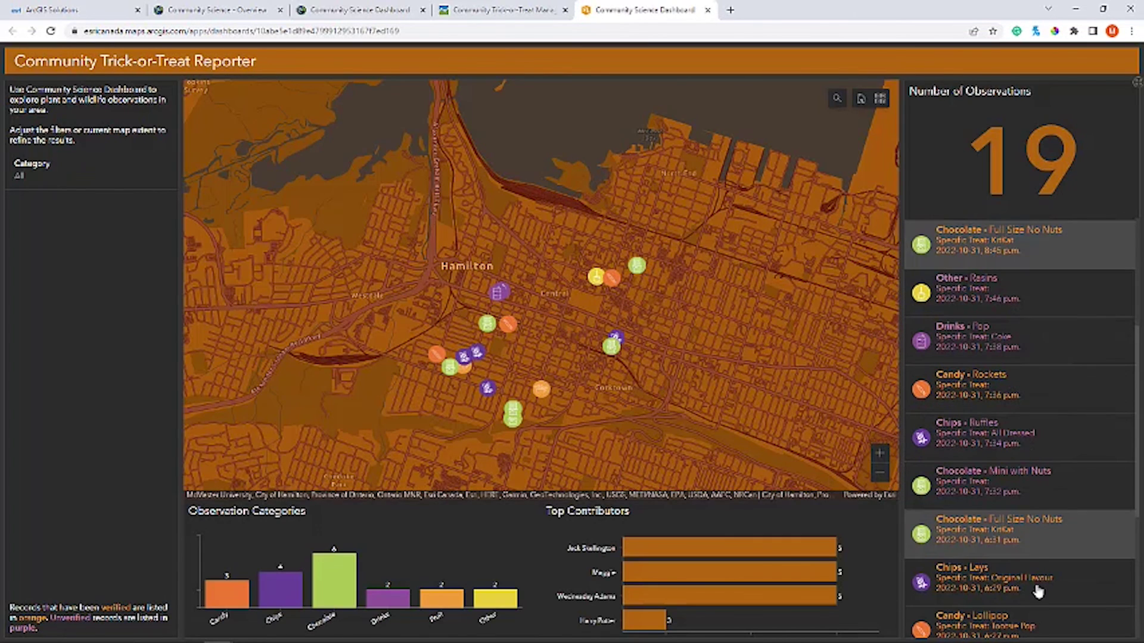
- Show the 'Chips - Lays' observation's popup with Verified status and its photo
click(1038, 585)
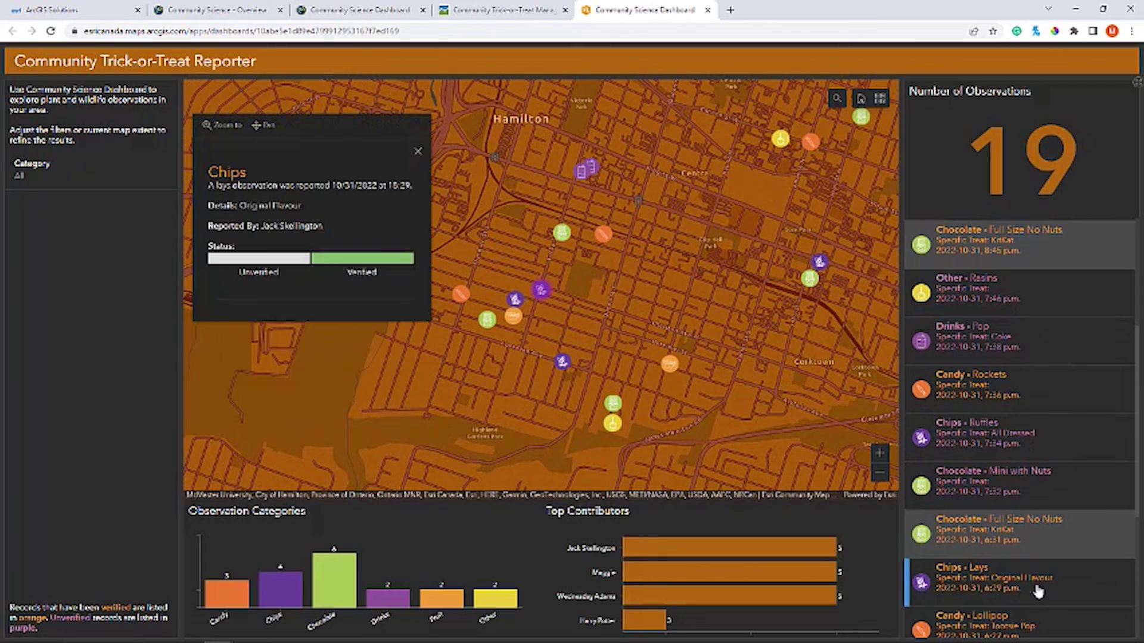